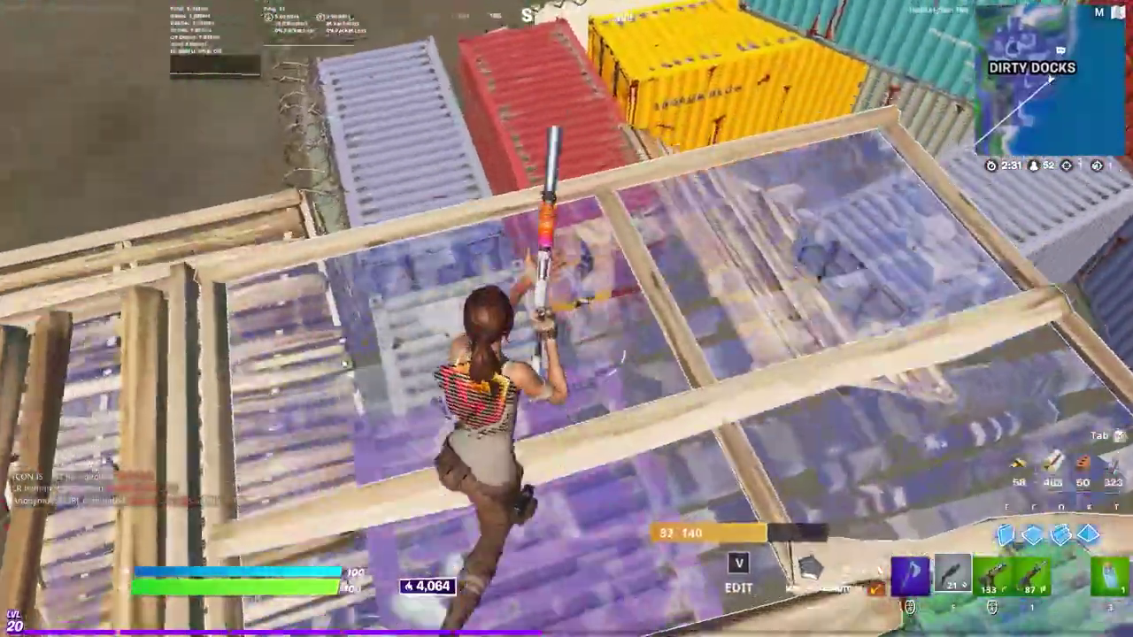
key(w)
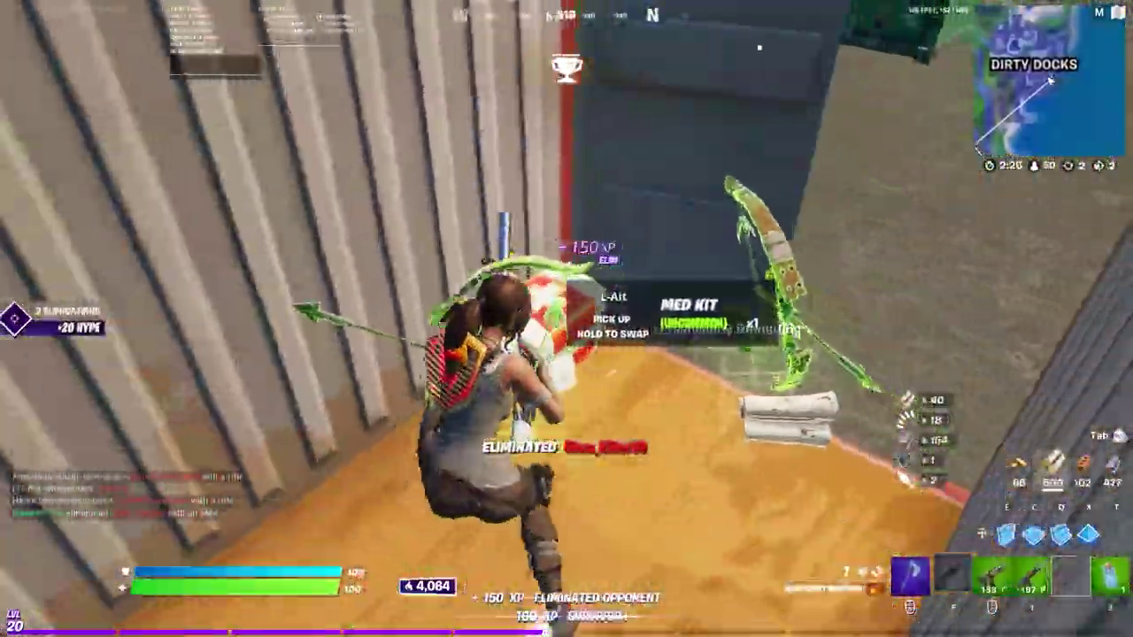
key(w)
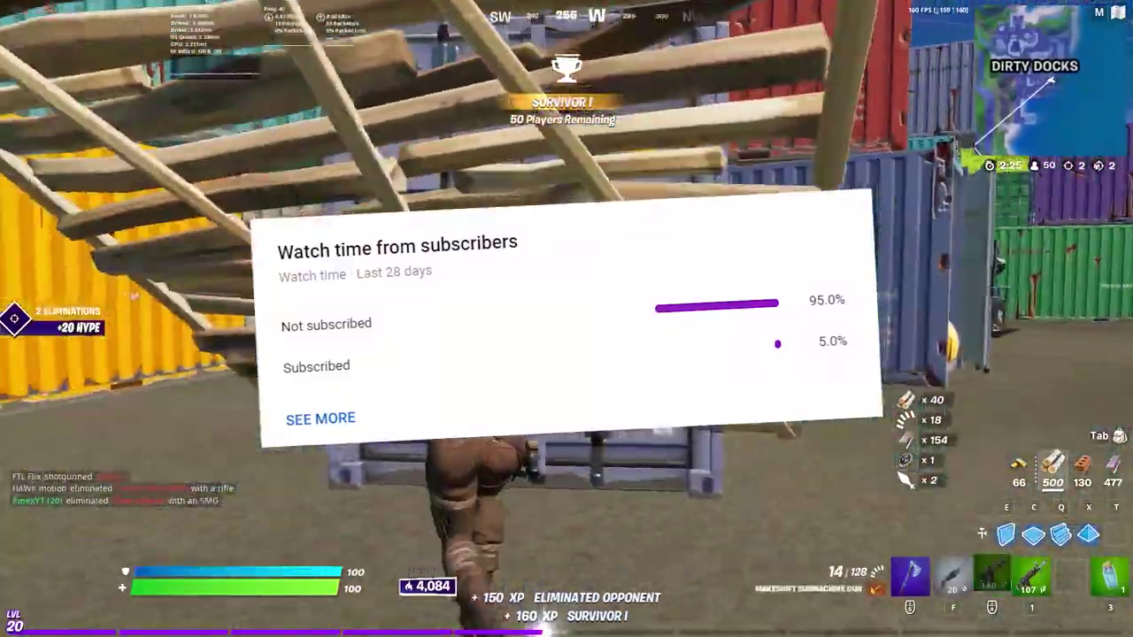
key(w)
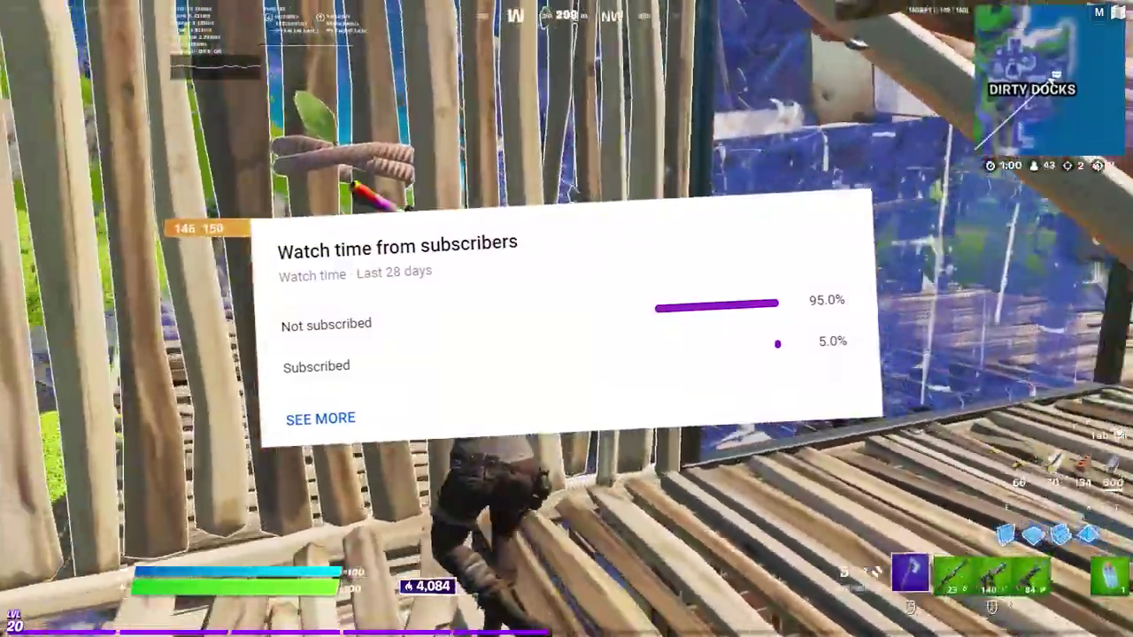
key(w)
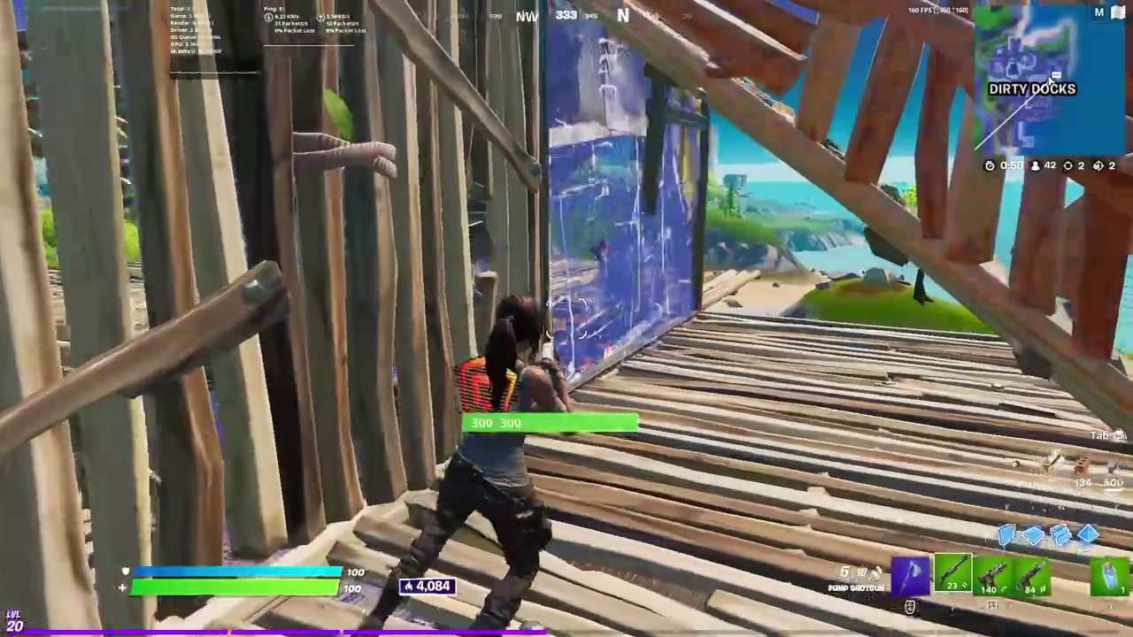
key(w)
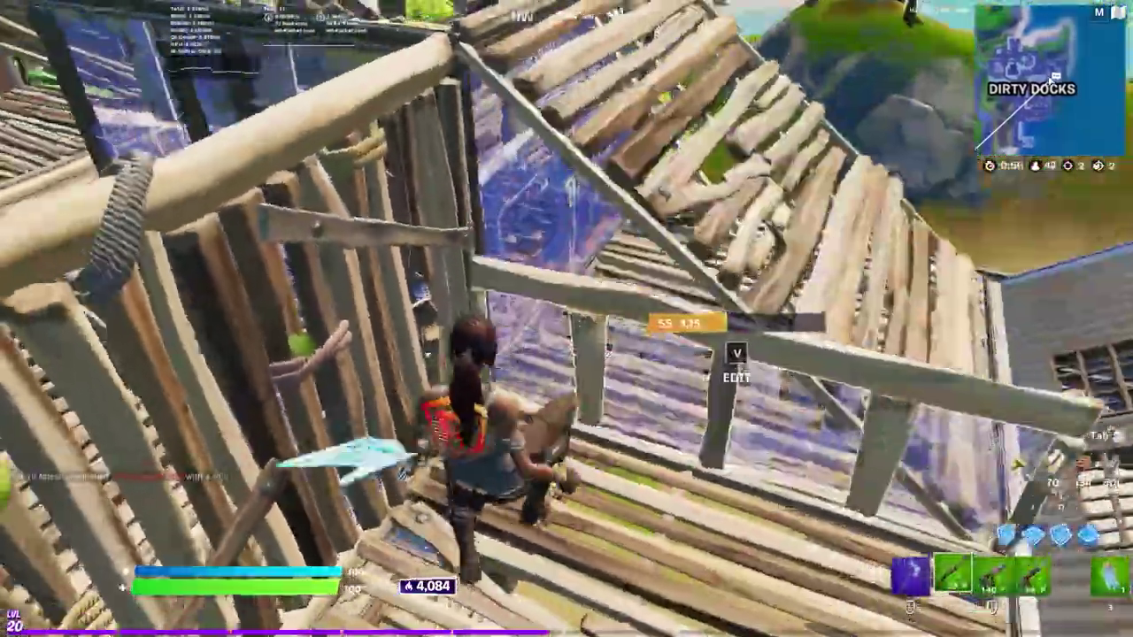
key(w)
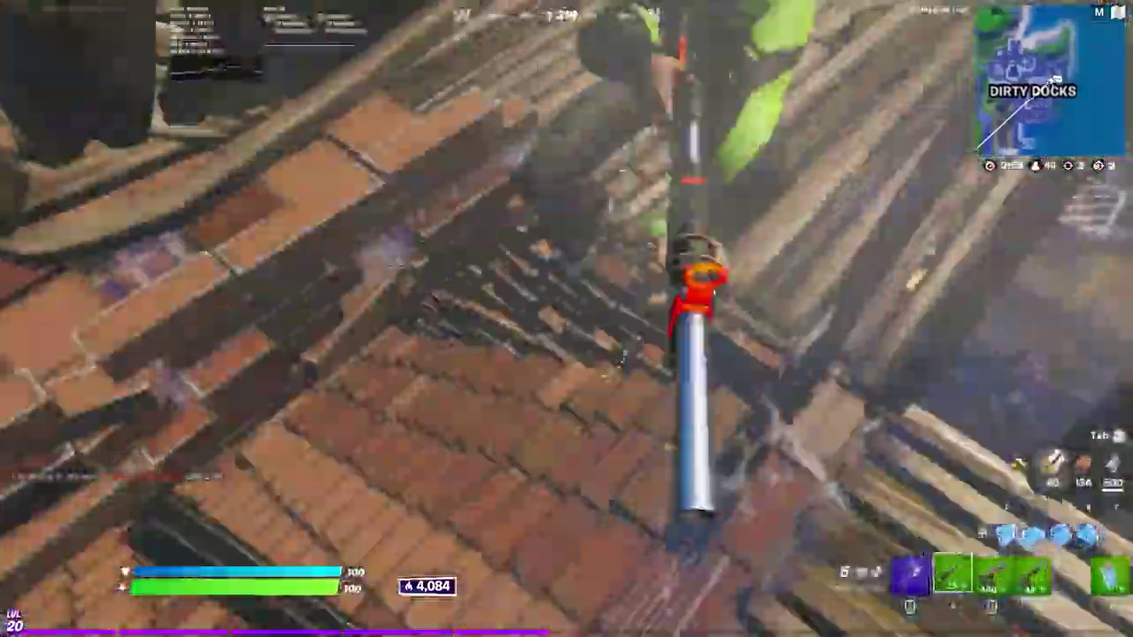
key(w)
click(566, 319)
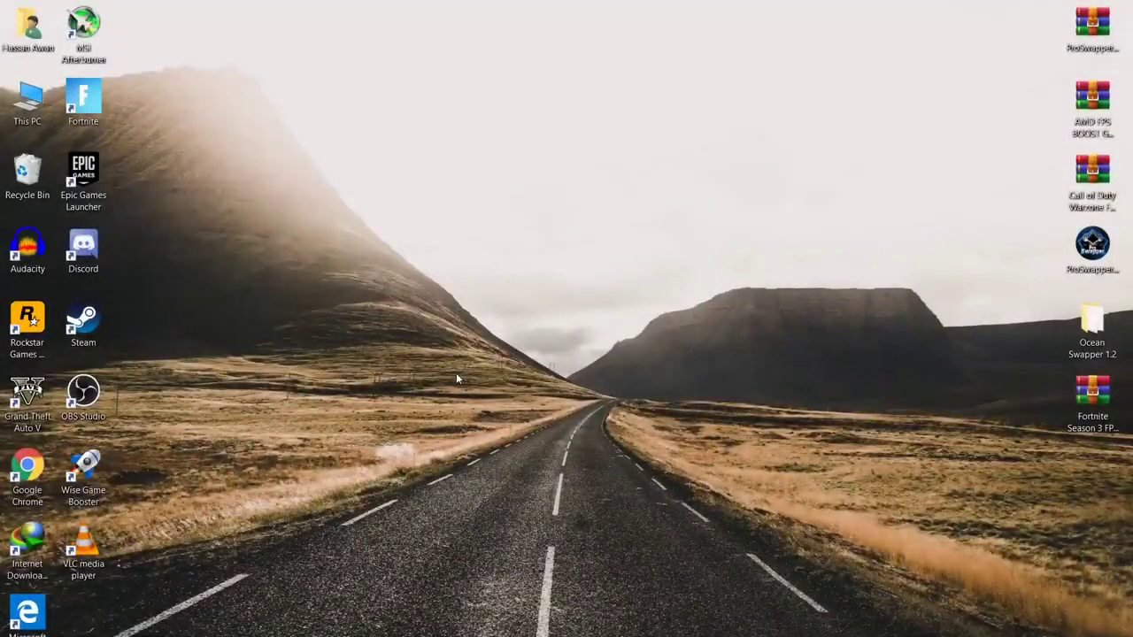
Step: Open AMD Radeon Software from the desktop and check for driver updates on its home page
right_click(446, 310)
click(534, 319)
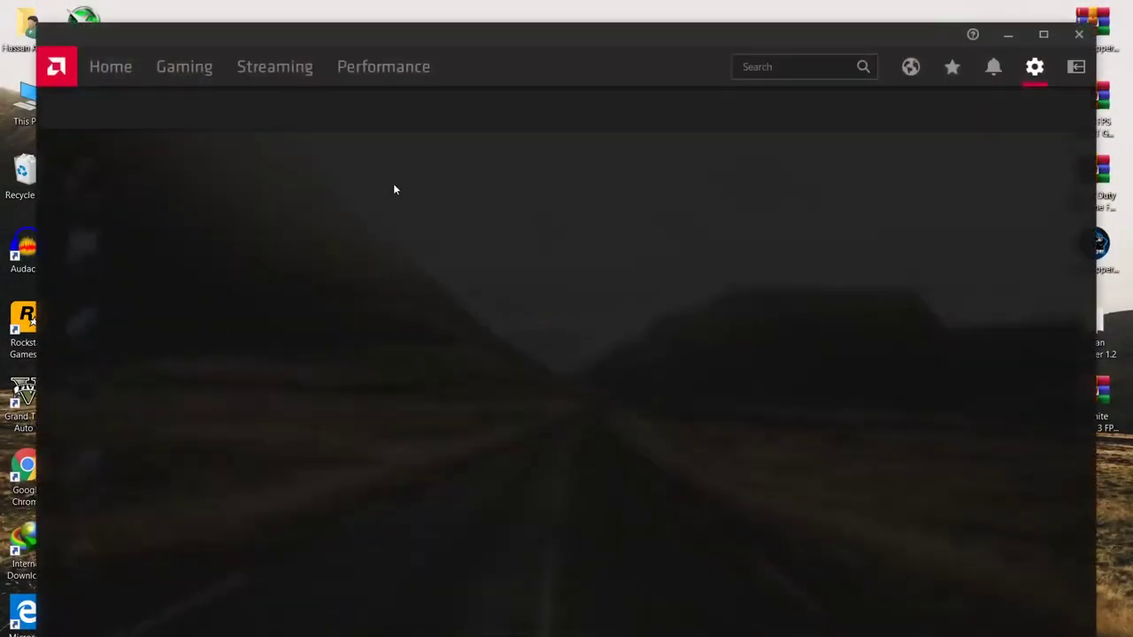
click(102, 68)
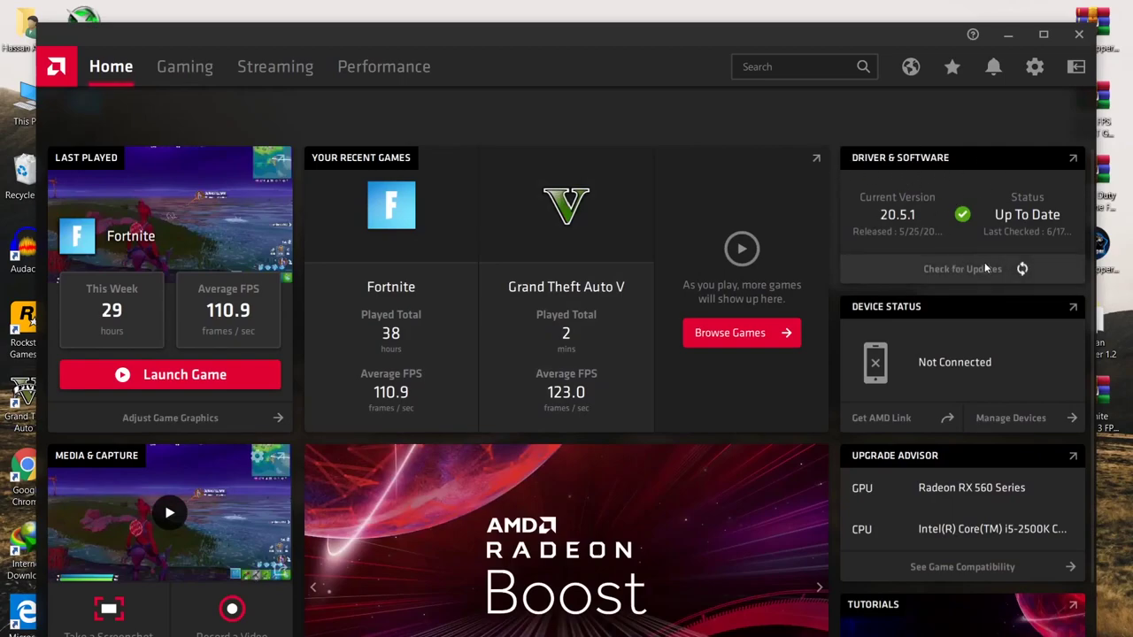
click(961, 266)
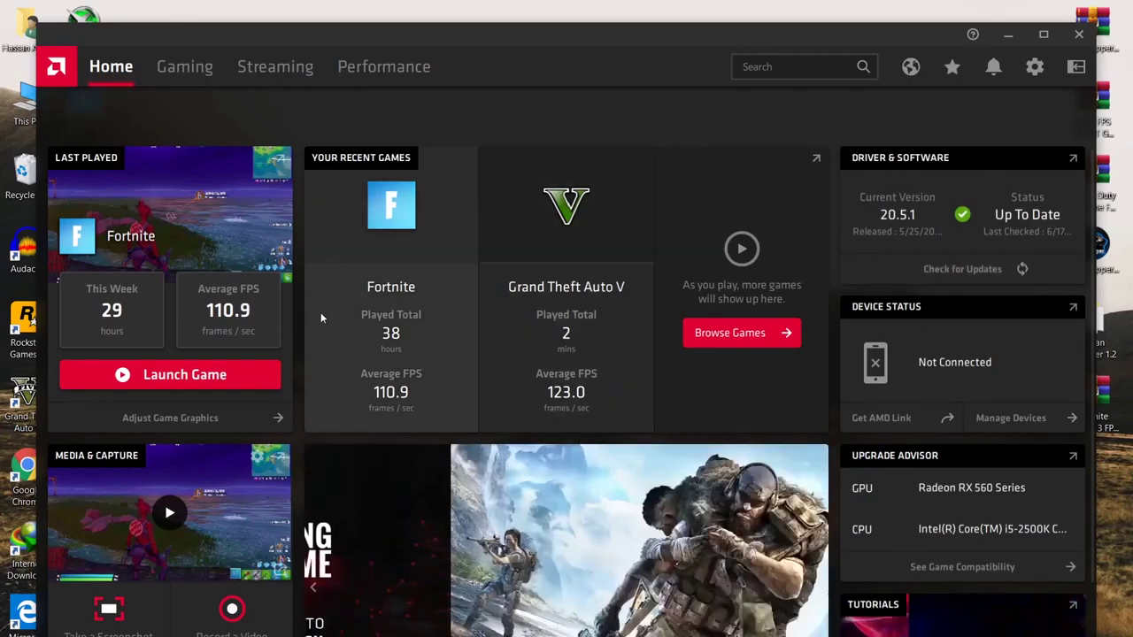
Step: Open the global graphics settings and apply the eSports graphics profile
click(1035, 67)
scroll(336, 407, down, 2)
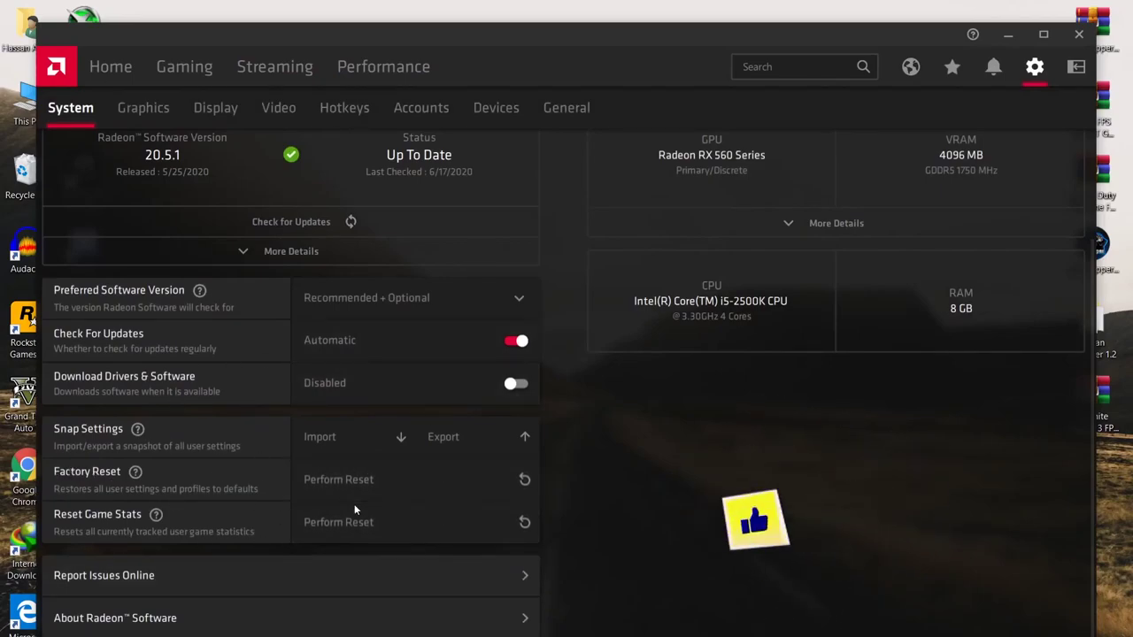
click(151, 108)
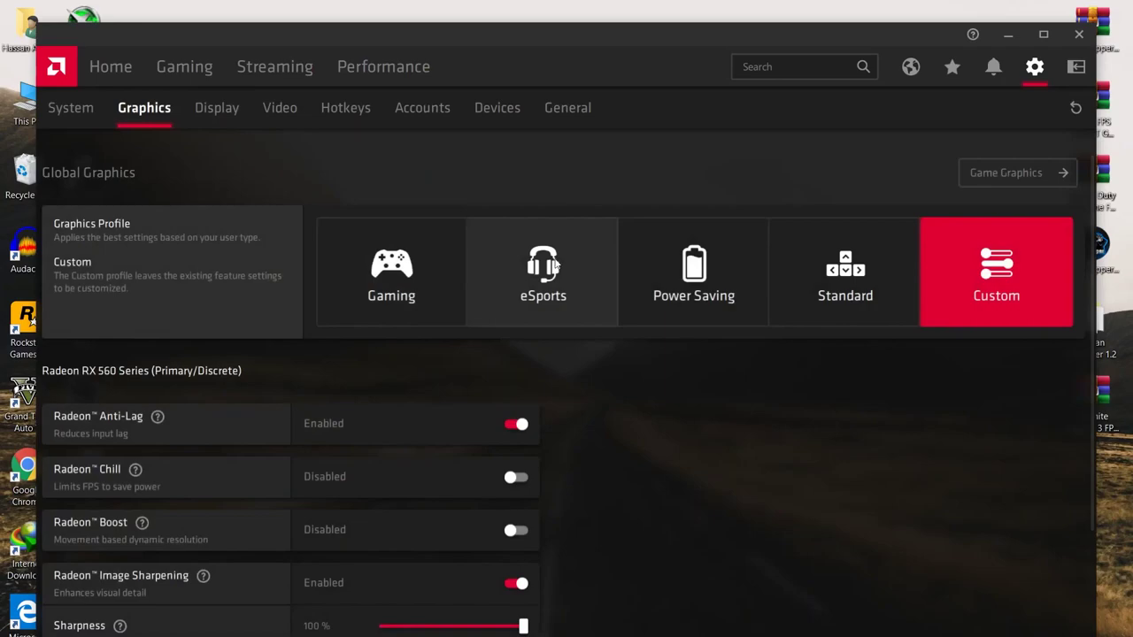
click(480, 248)
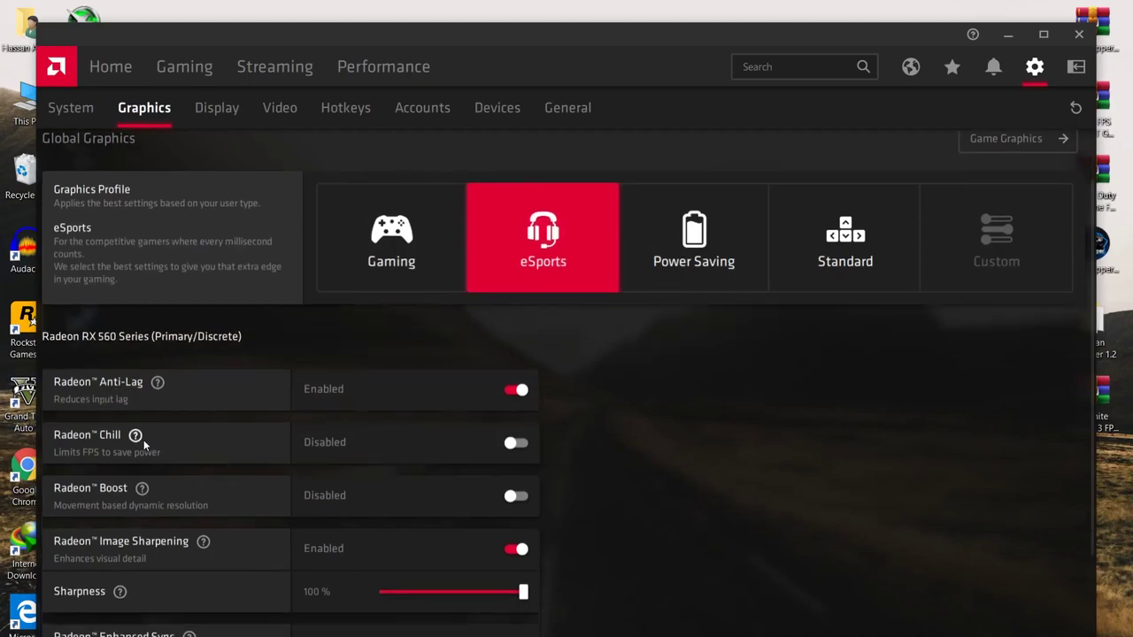
Step: Set the Radeon Image Sharpening sharpness to 80 % and Wait for Vertical Refresh to Always off
scroll(421, 315, down, 2)
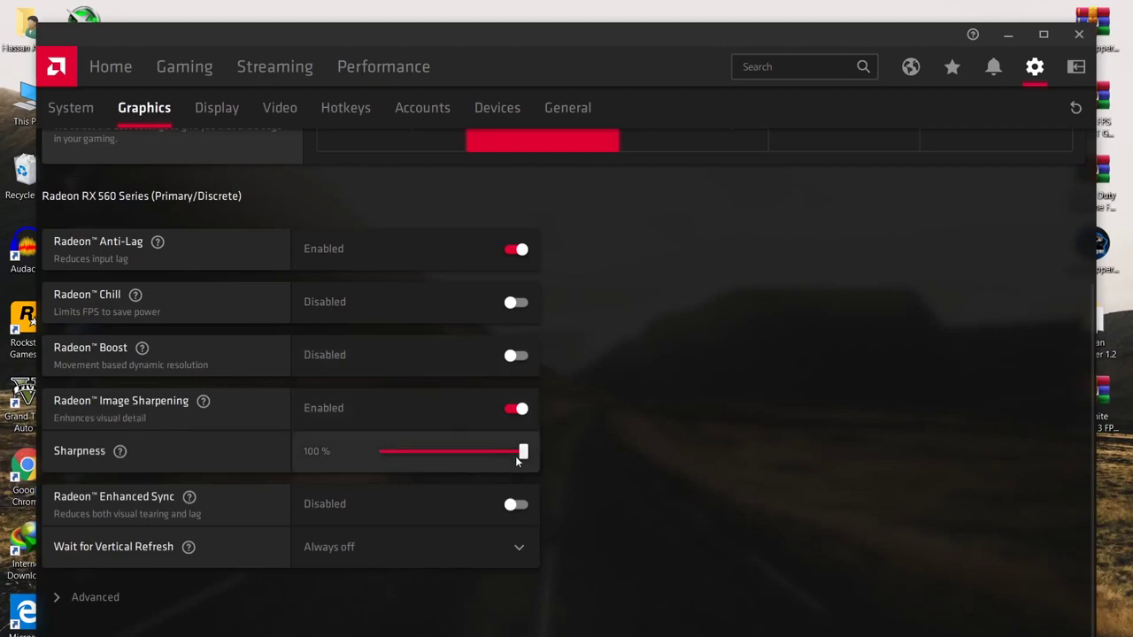
drag(521, 452, 488, 454)
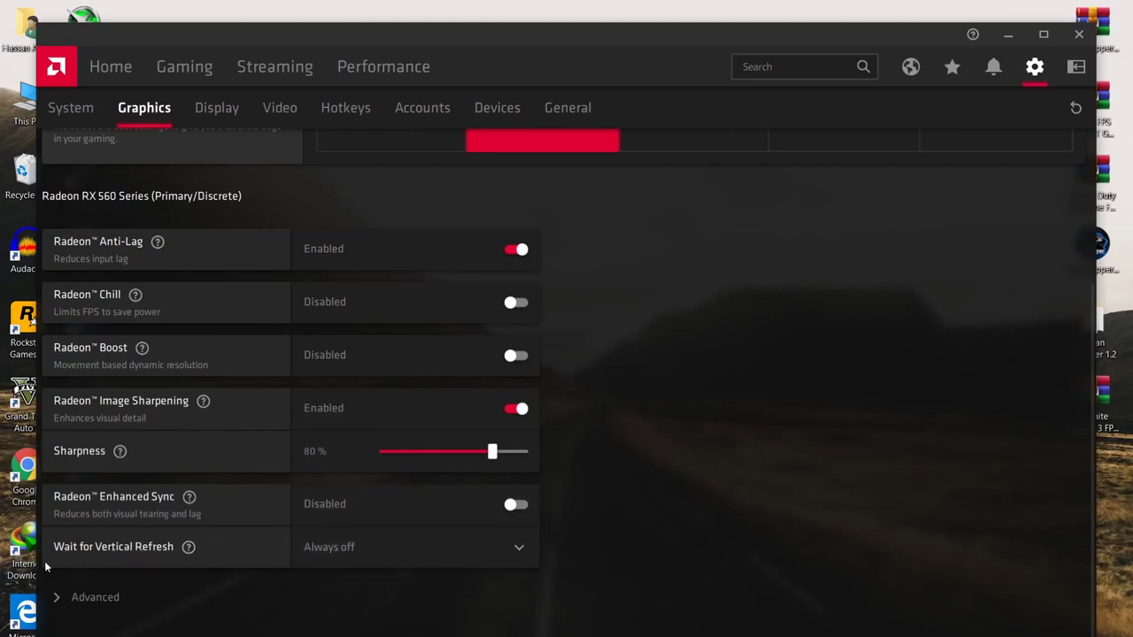
click(346, 548)
click(357, 556)
Step: In the advanced graphics settings, try Use application settings for Anti-Aliasing, and set it back to Override application settings
click(111, 599)
scroll(115, 531, down, 3)
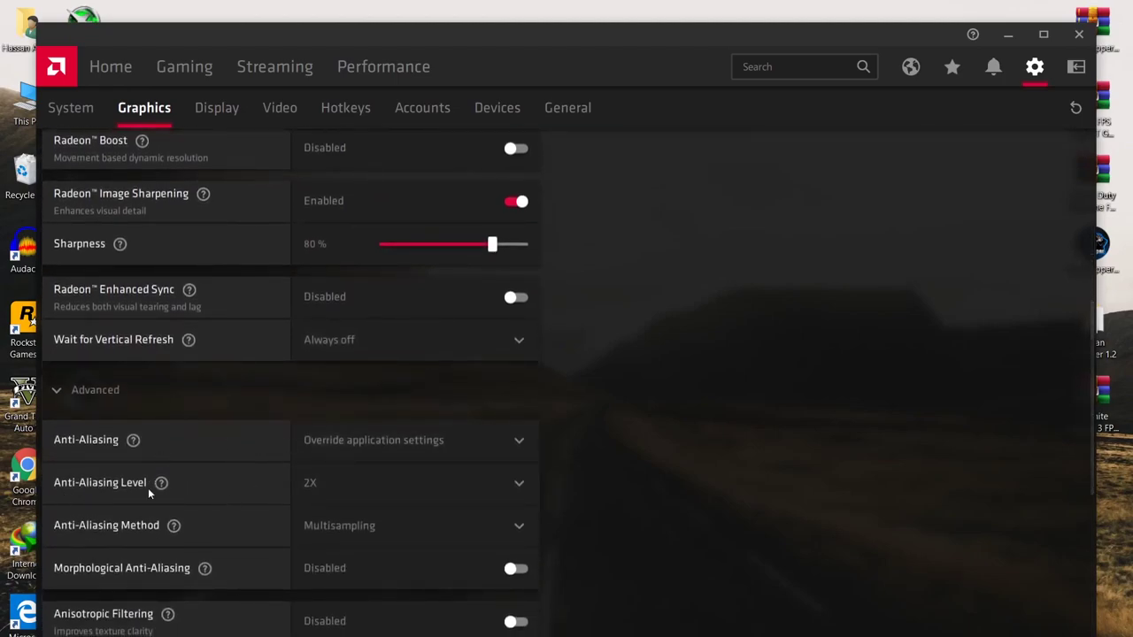
scroll(132, 460, down, 3)
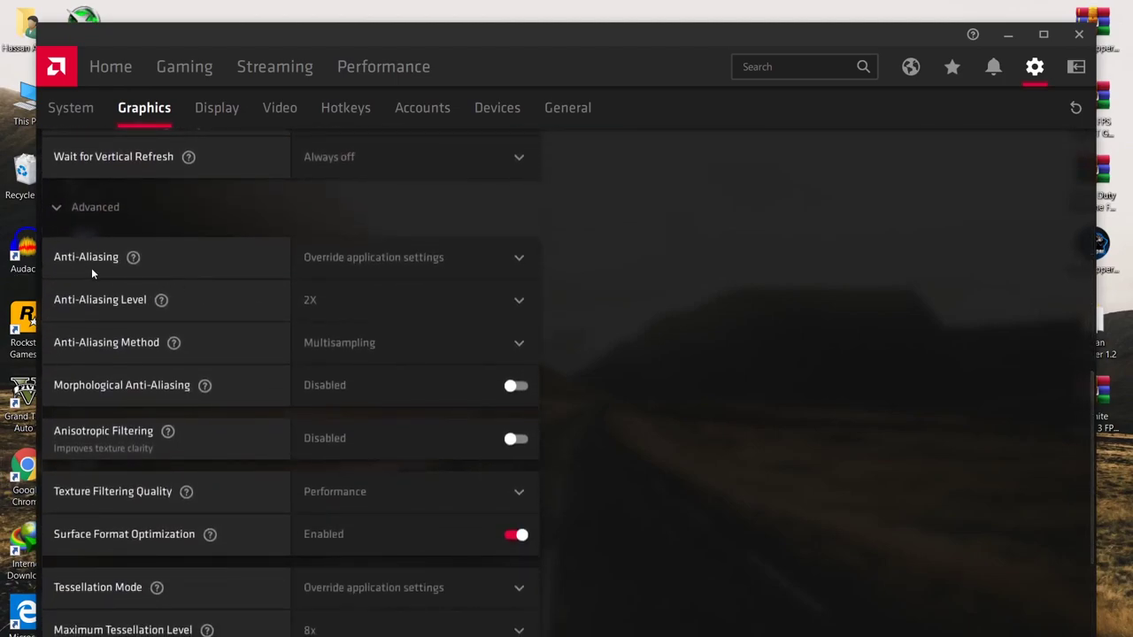
click(371, 254)
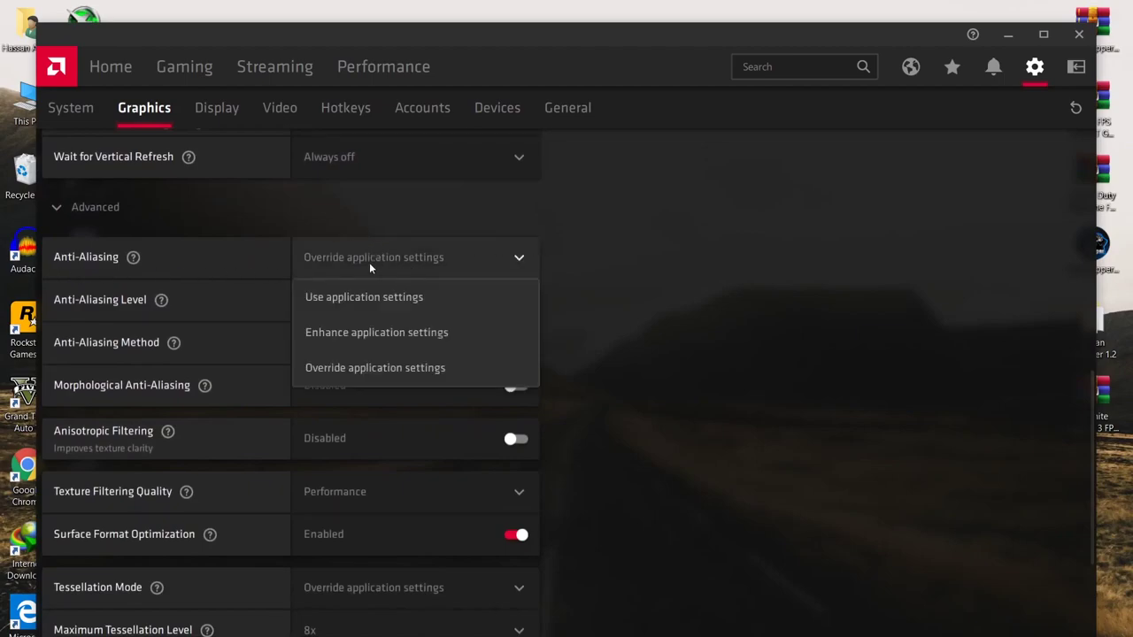
click(382, 299)
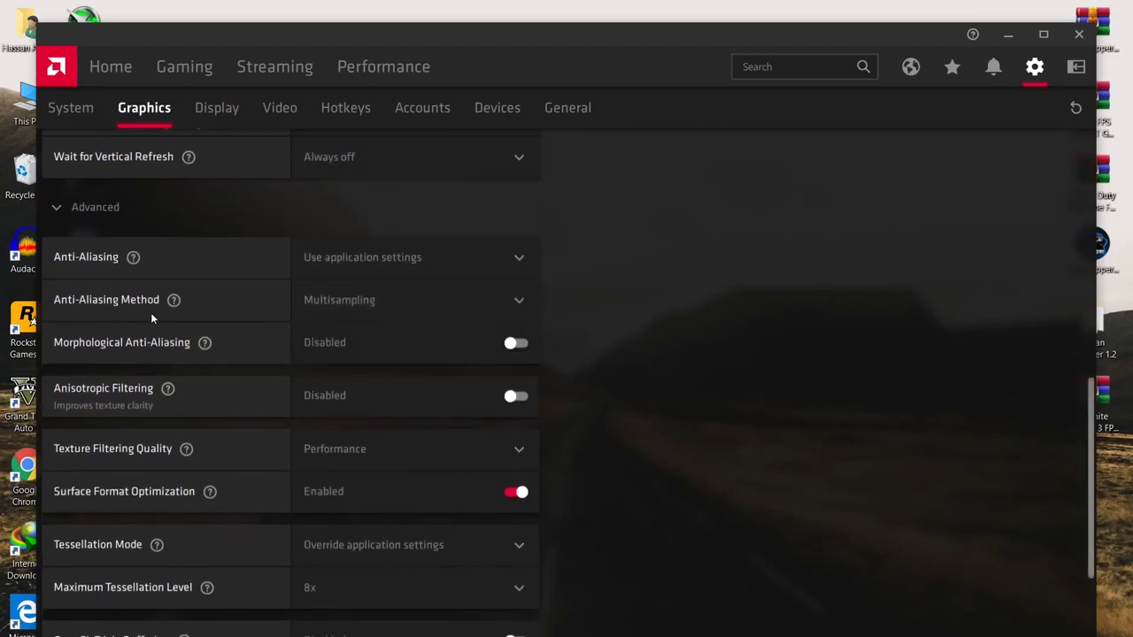
click(294, 258)
click(351, 367)
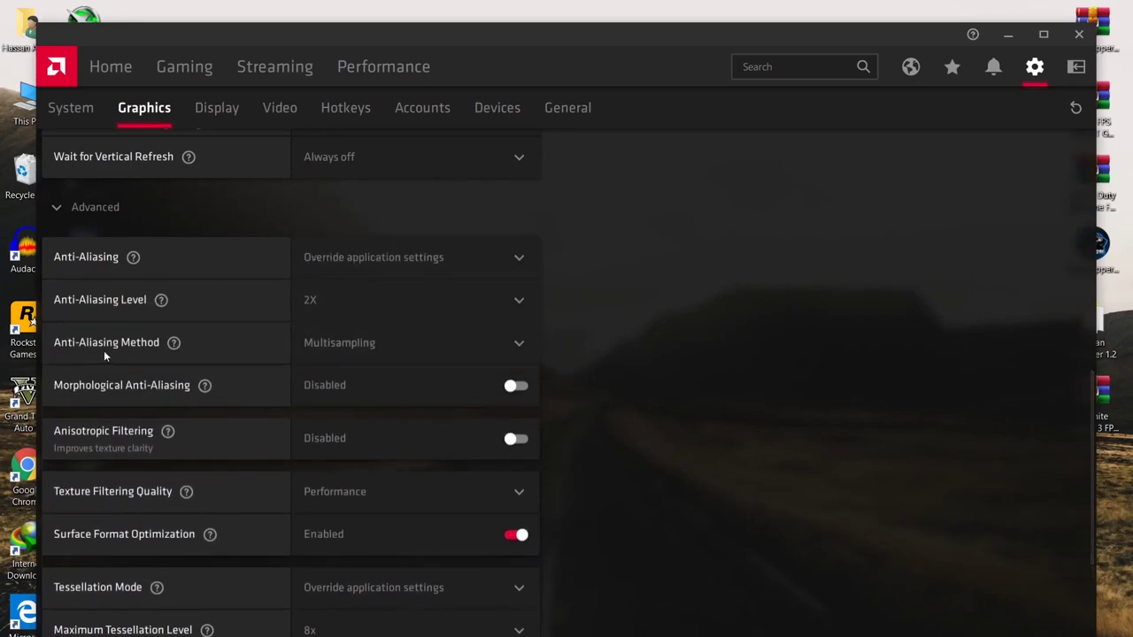
Step: Set the Anti-Aliasing Method to Multisampling and the Texture Filtering Quality to Performance
click(365, 353)
click(354, 380)
click(428, 505)
click(324, 597)
Step: Try Use application settings for the Tessellation Mode, and set it to AMD optimized
scroll(310, 541, down, 3)
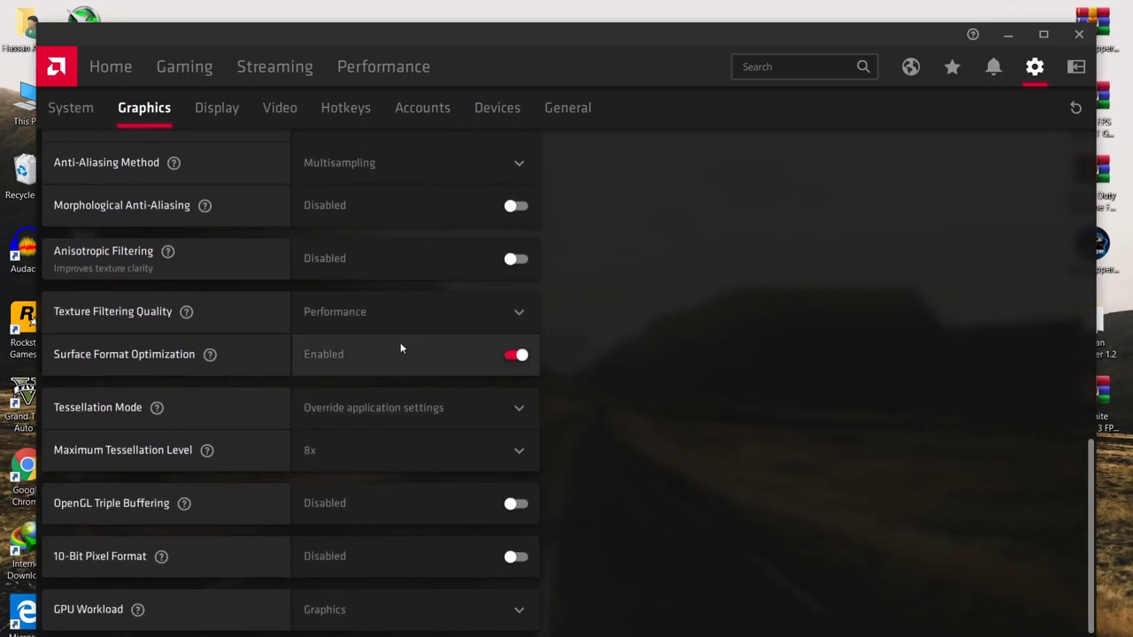
click(389, 403)
click(350, 429)
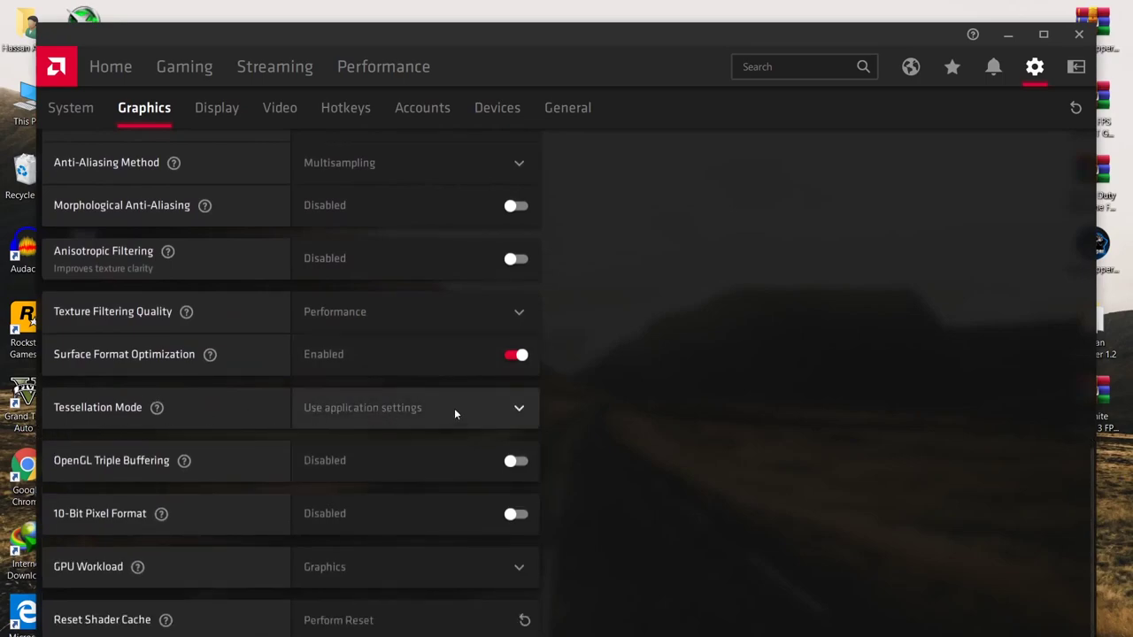
click(454, 408)
click(332, 442)
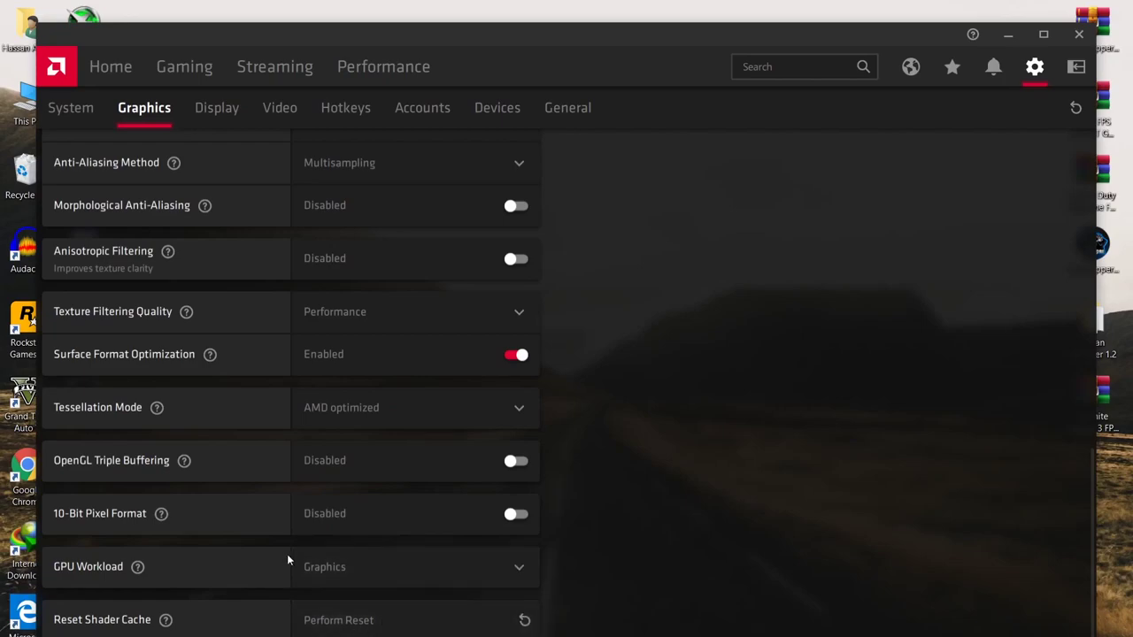
Step: Set the display's Scaling Mode to Full panel in the global display settings
click(226, 108)
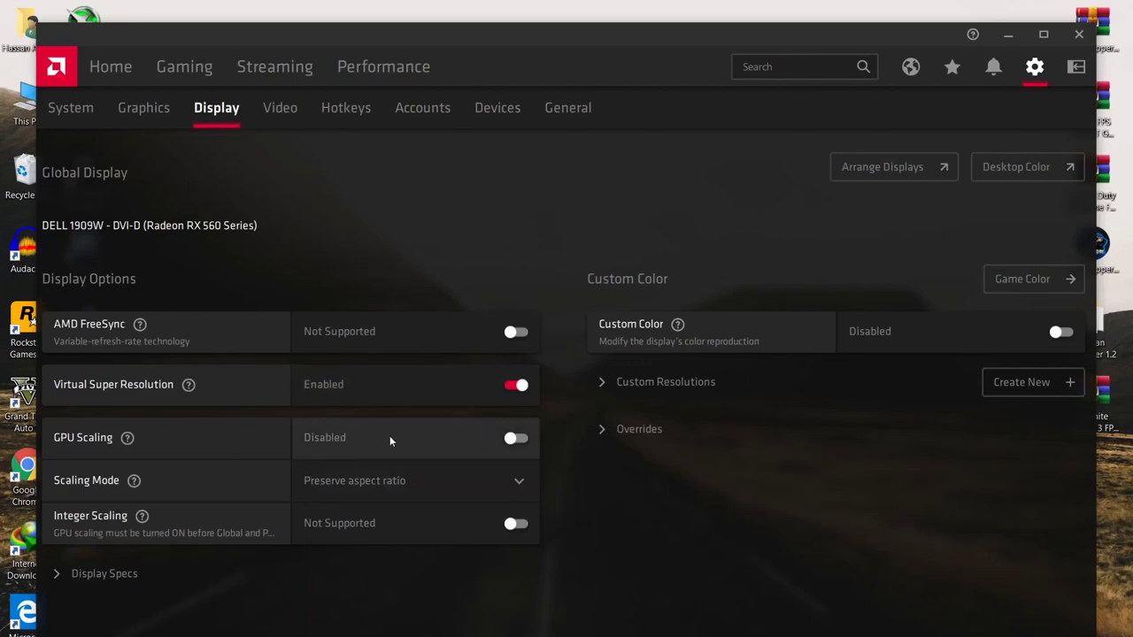
click(400, 482)
click(332, 556)
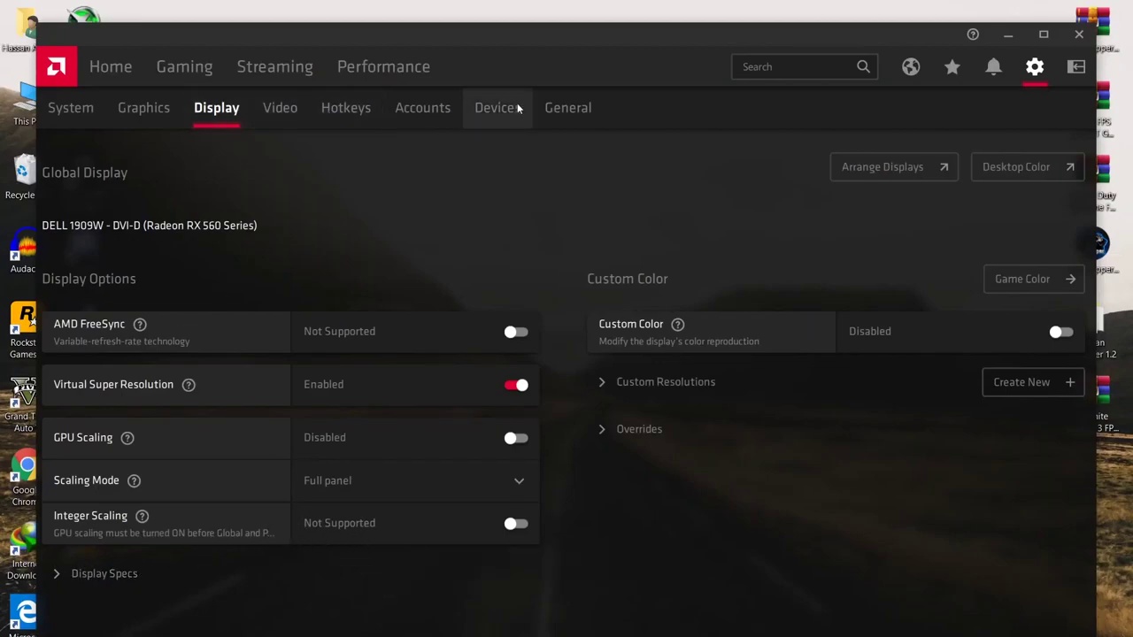
Step: In the general preferences, disable Toast Notifications, Advertisements, System Tray Menu, Upgrade Advisor and In-Game Overlay
click(589, 106)
scroll(308, 299, up, 1)
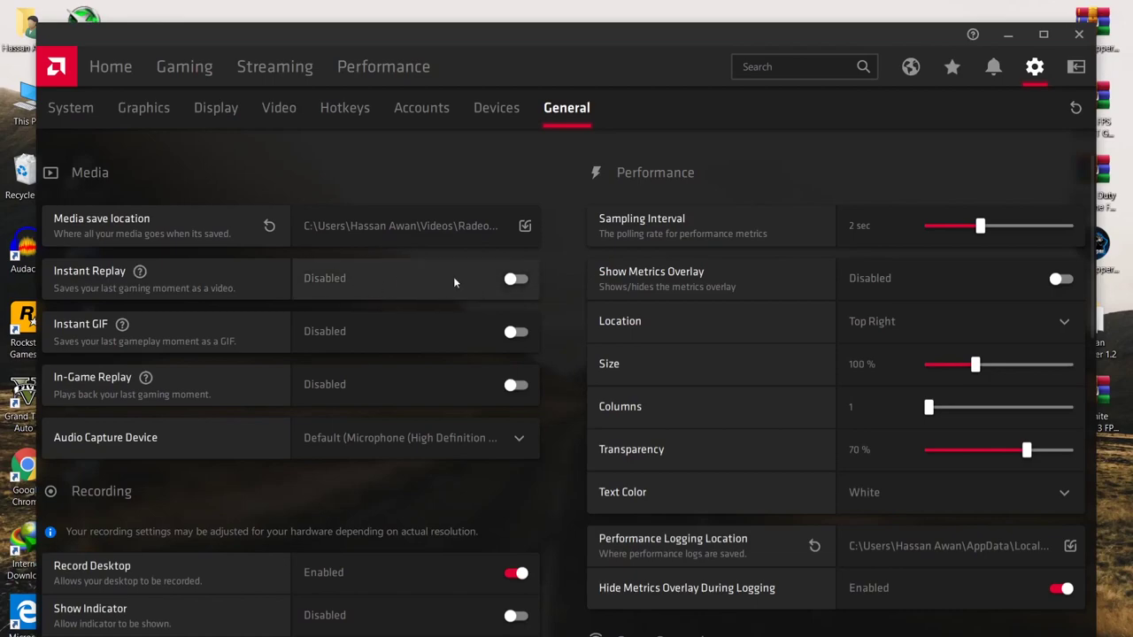
scroll(128, 388, down, 3)
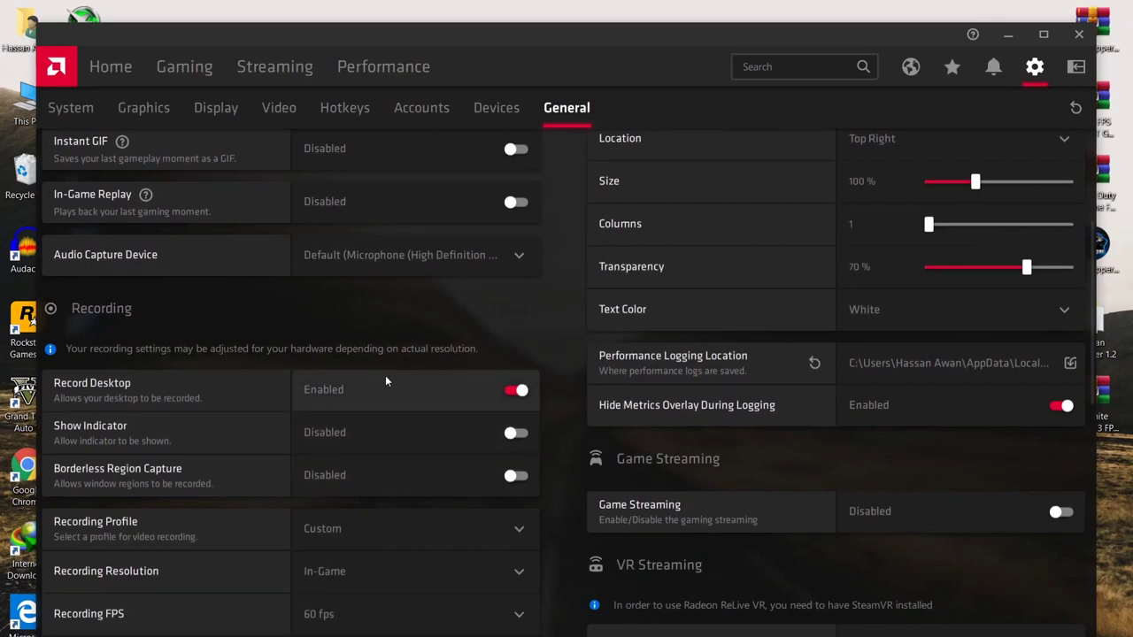
scroll(362, 427, down, 5)
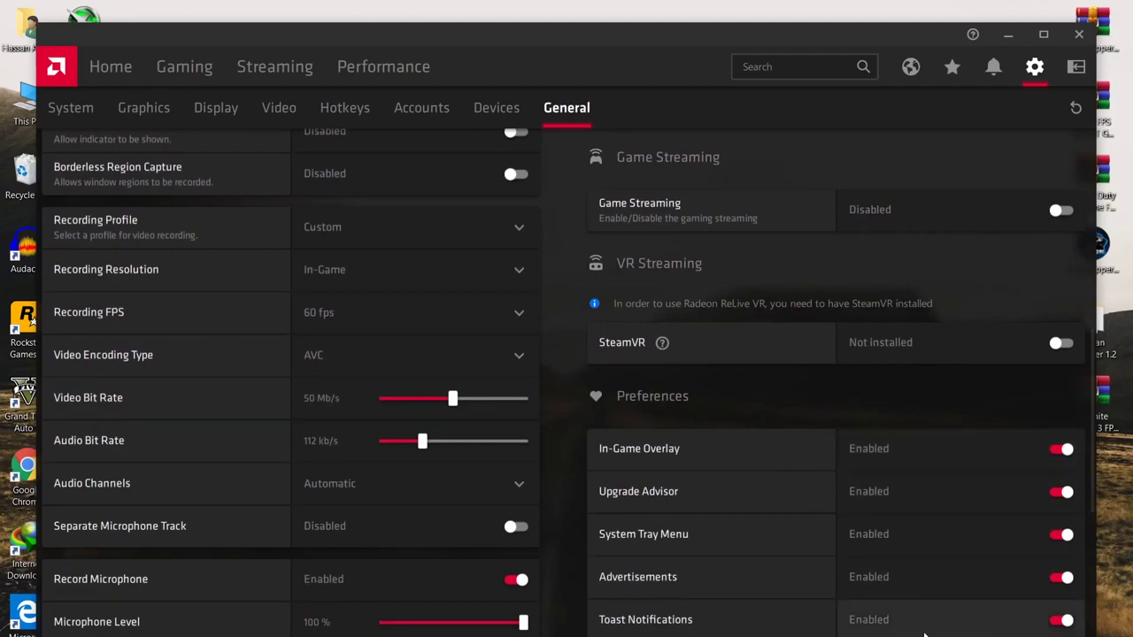
click(902, 621)
click(963, 578)
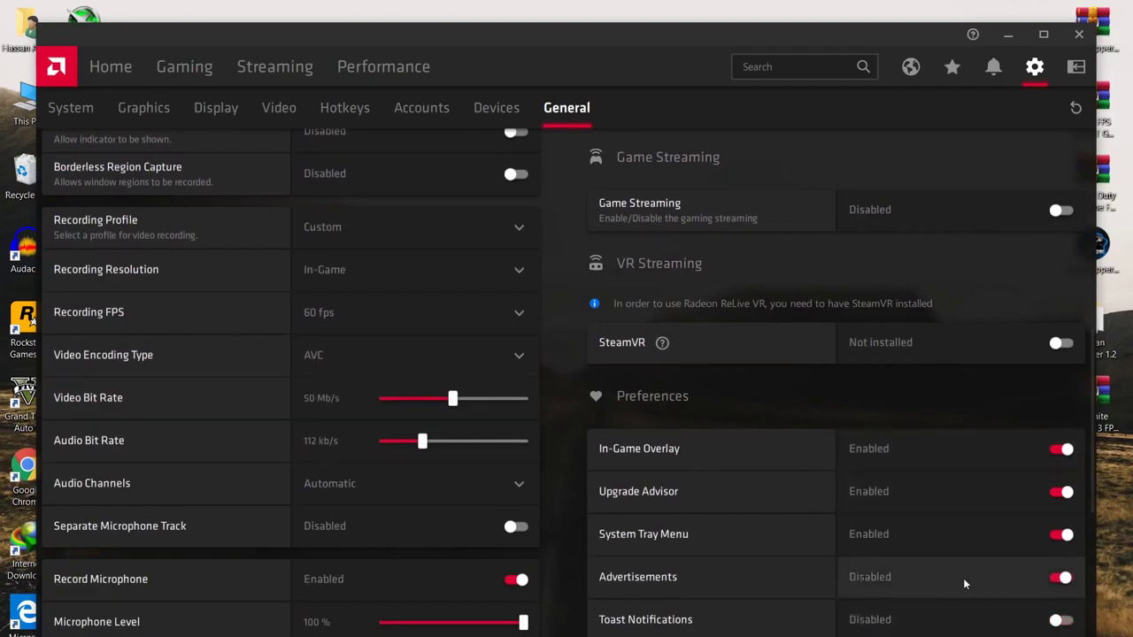
click(895, 531)
click(867, 487)
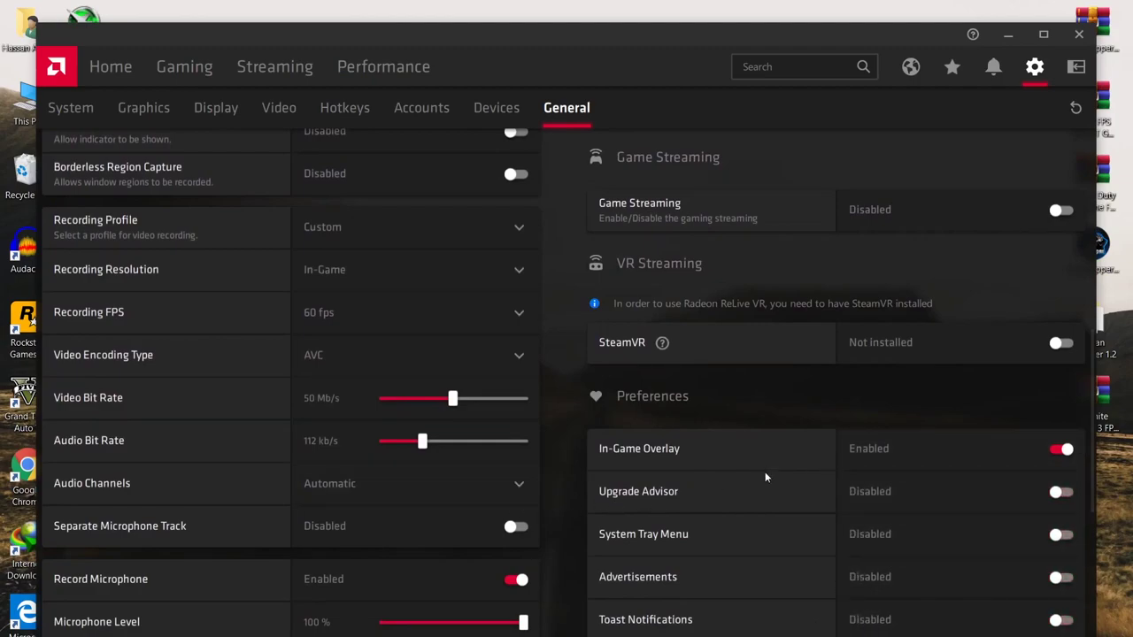
click(1025, 454)
scroll(973, 452, down, 3)
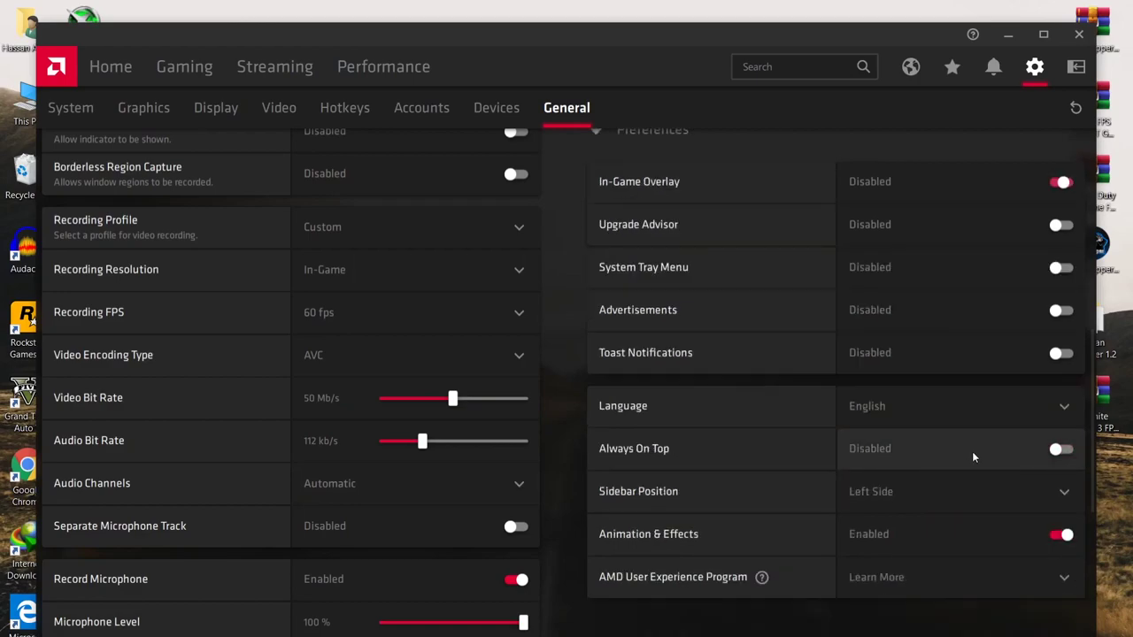
scroll(461, 563, up, 5)
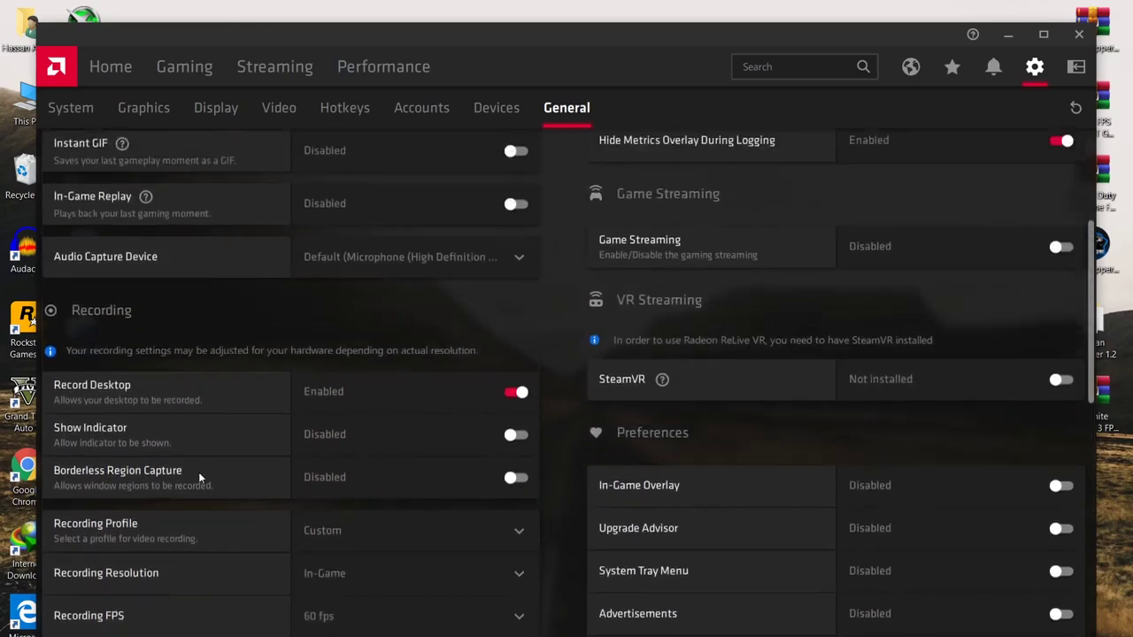
Step: Rescan the installed games and open the graphics settings of Fortnite's game profile
click(181, 70)
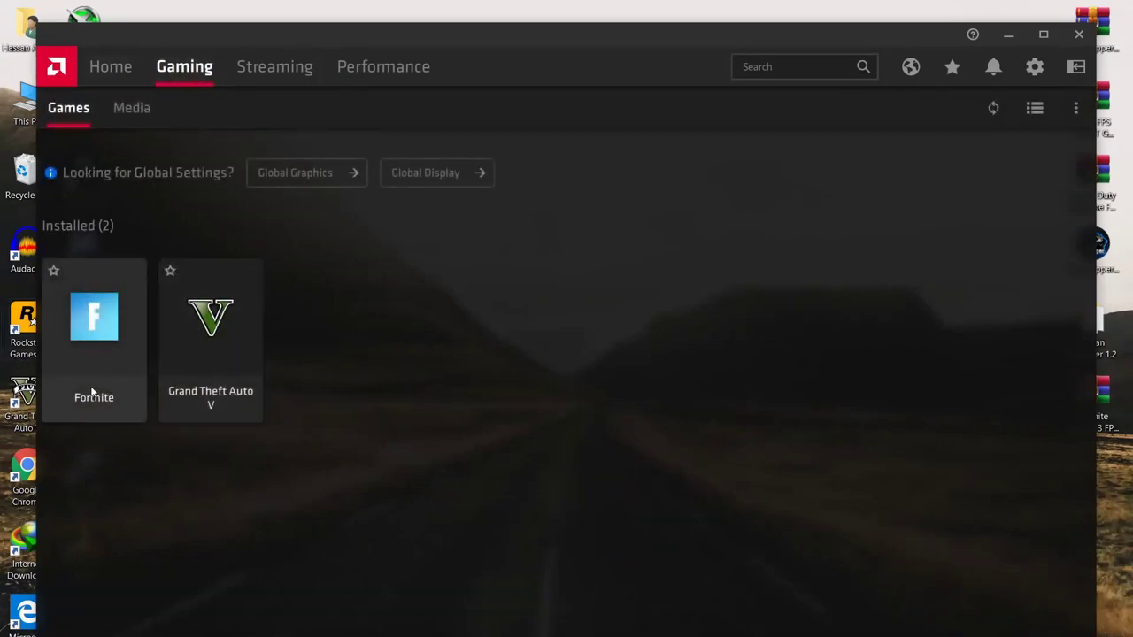
click(990, 113)
click(76, 358)
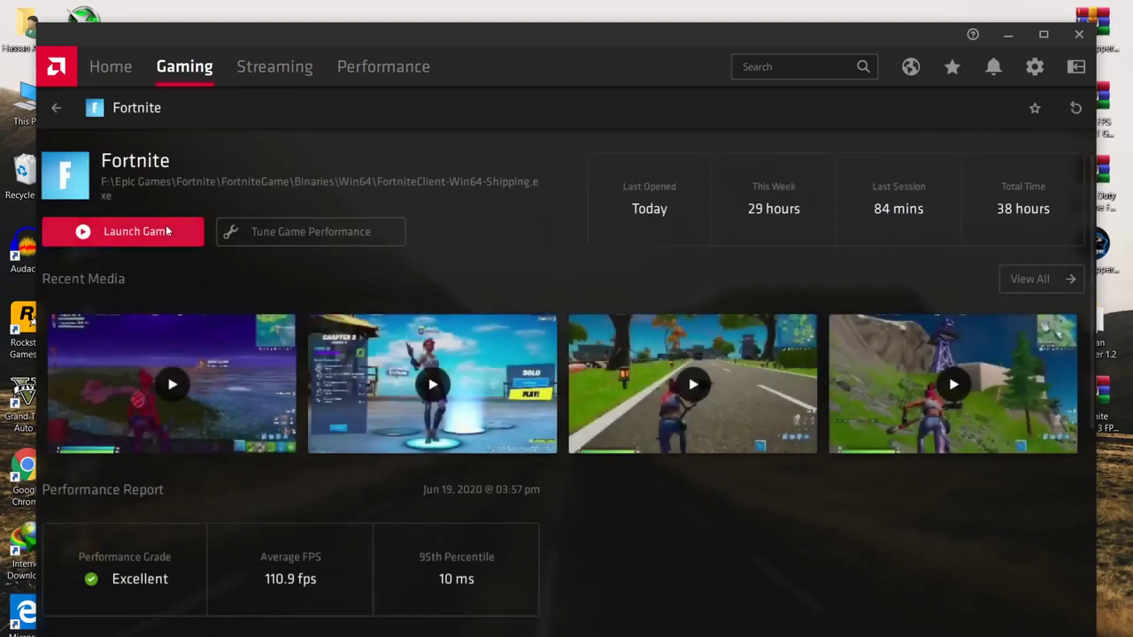
scroll(369, 246, down, 5)
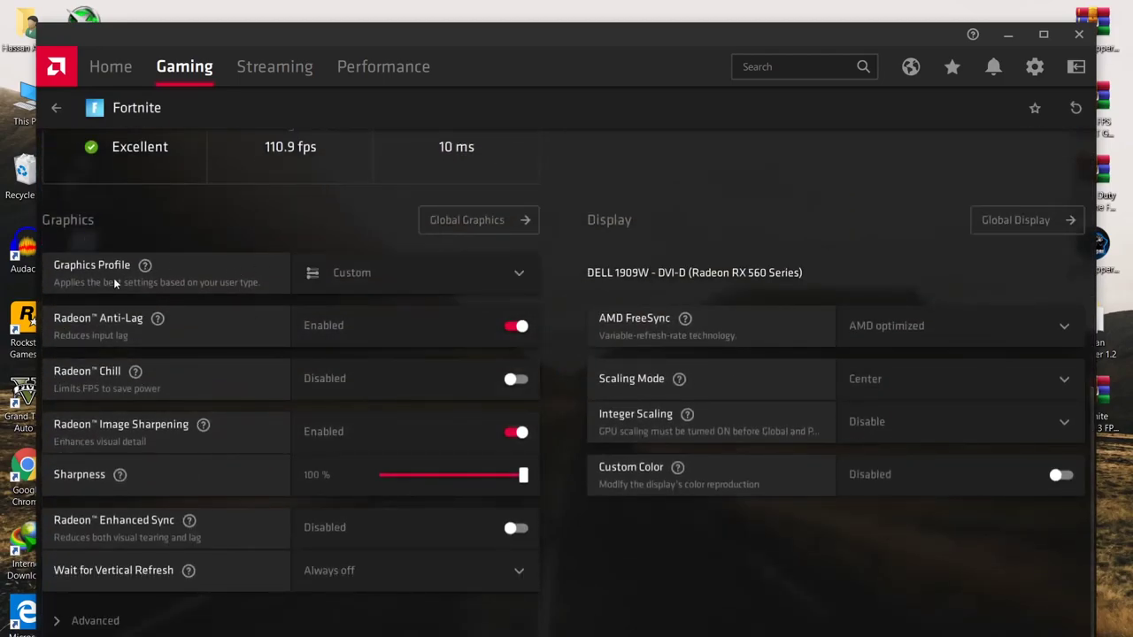
Step: Set Fortnite's Graphics Profile to eSports and lower the Image Sharpening Sharpness to 80 %
click(402, 277)
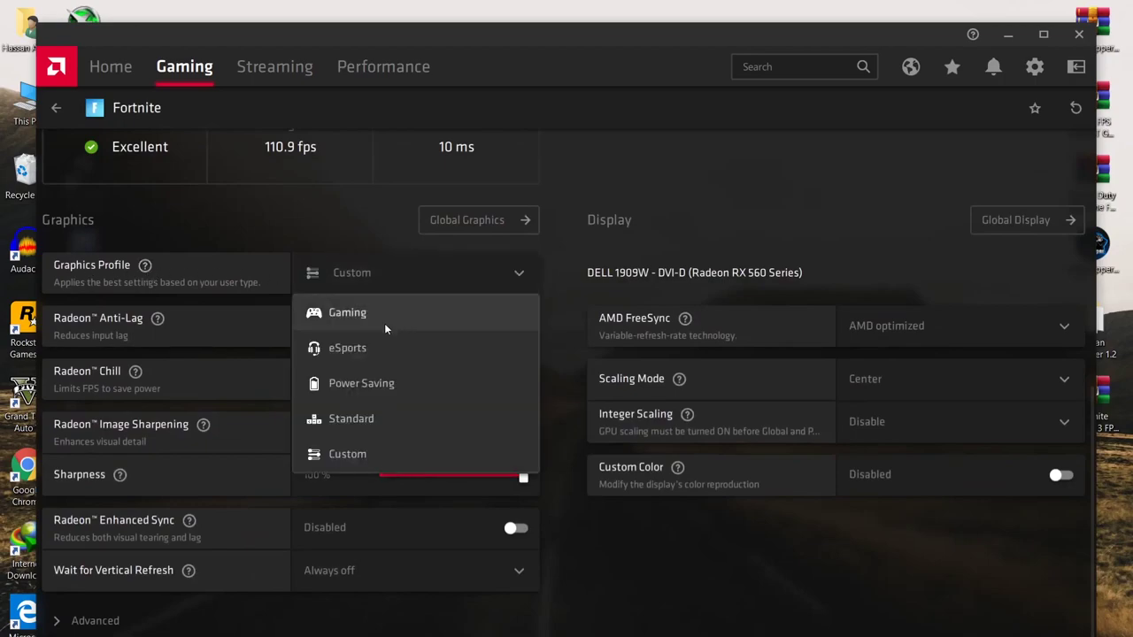
click(345, 351)
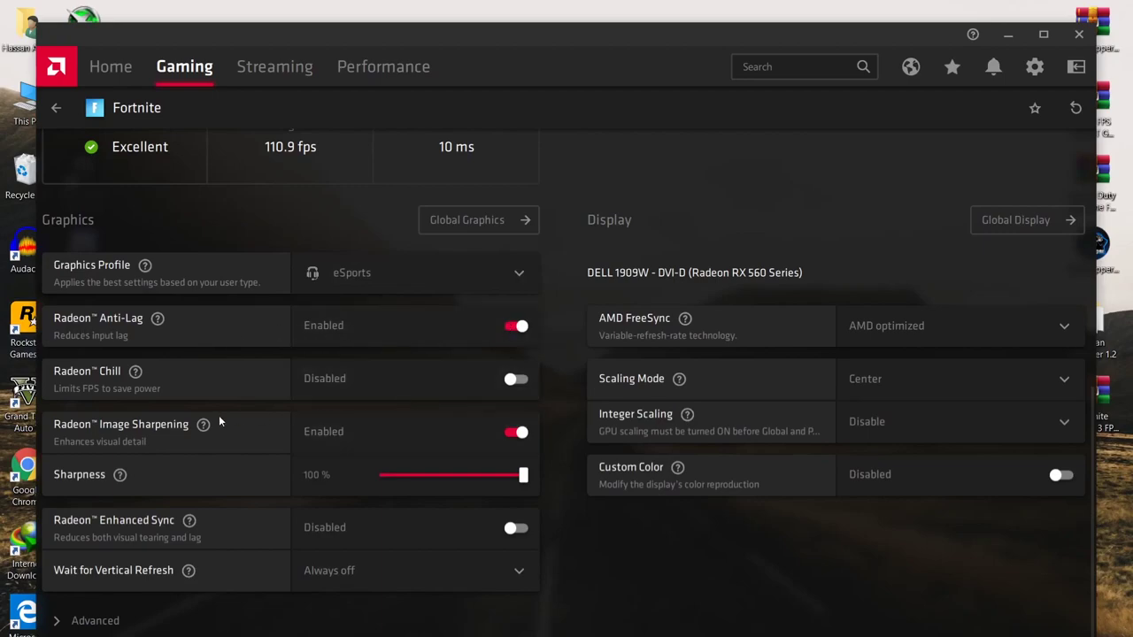
click(506, 476)
Step: In Fortnite's advanced graphics settings, set the Tessellation Mode to AMD optimized and check the remaining options
click(95, 620)
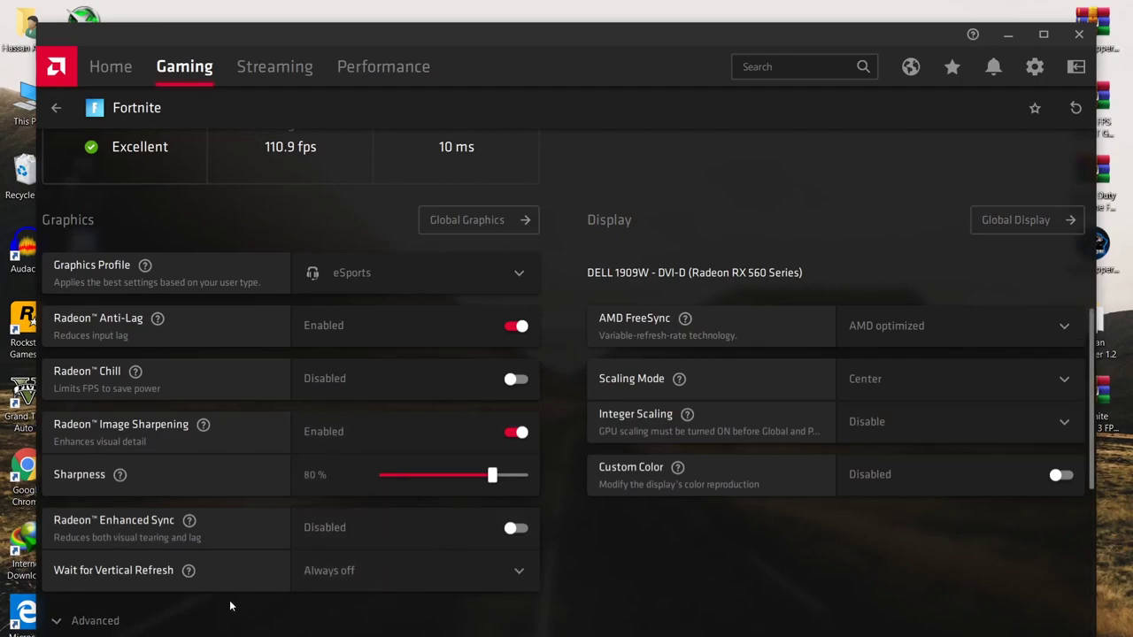
scroll(203, 460, down, 3)
scroll(206, 456, down, 2)
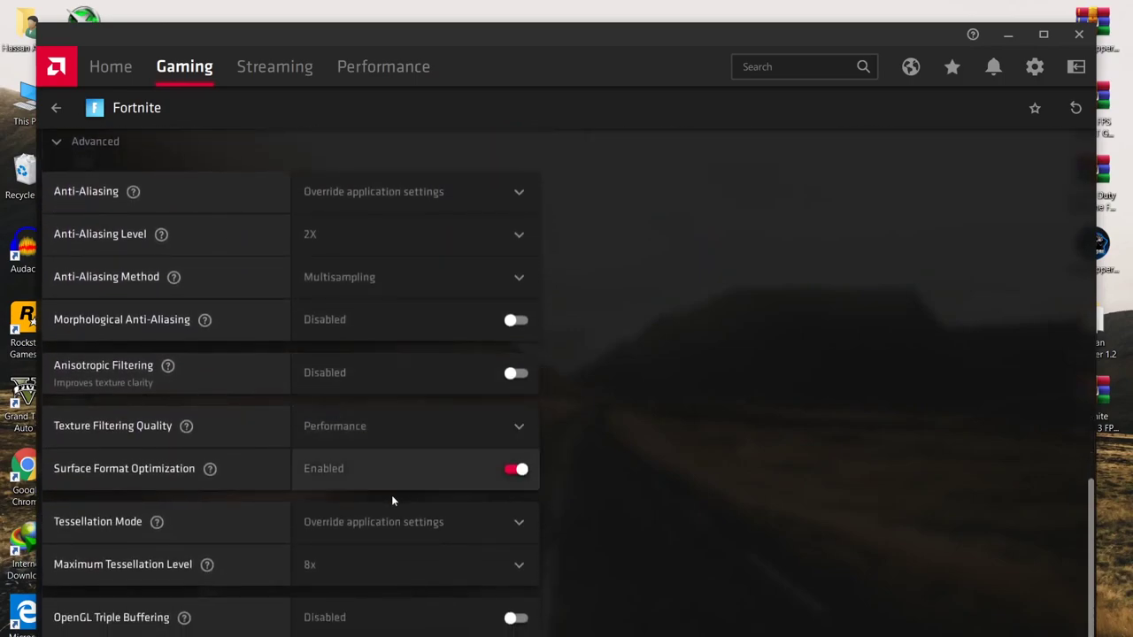
click(377, 513)
click(335, 563)
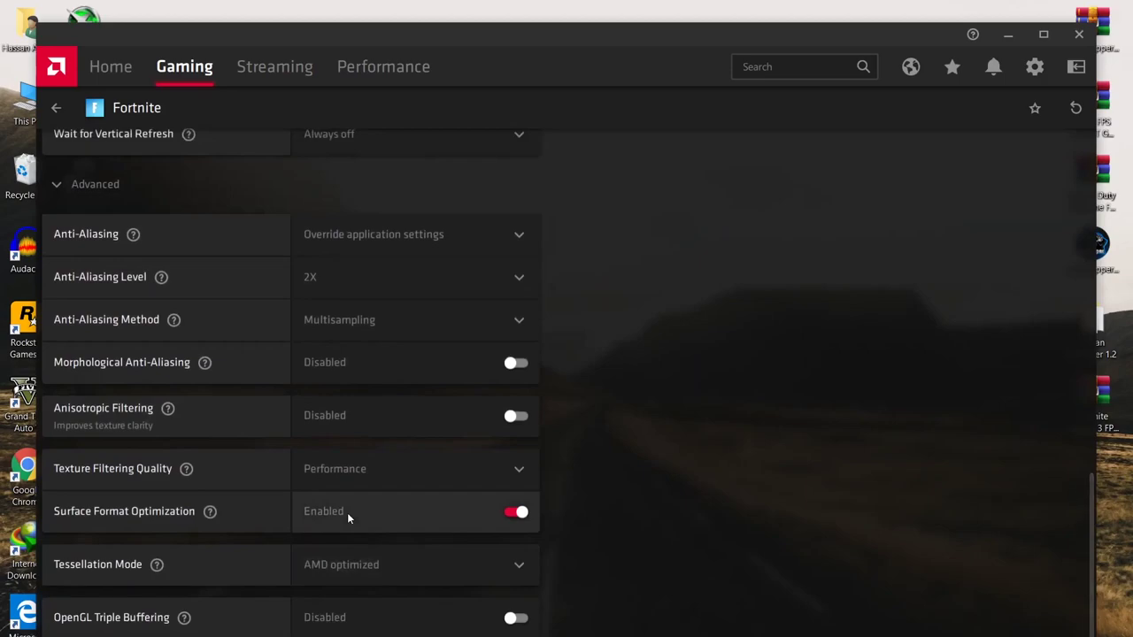
scroll(287, 387, up, 1)
scroll(287, 388, up, 2)
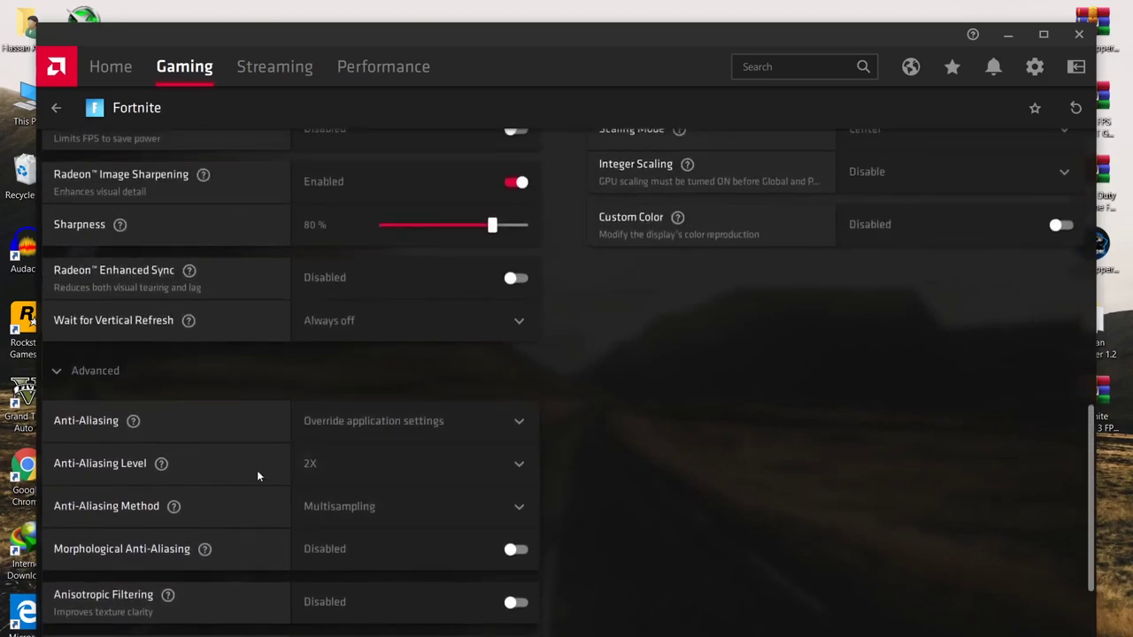
scroll(254, 498, down, 2)
scroll(266, 576, up, 6)
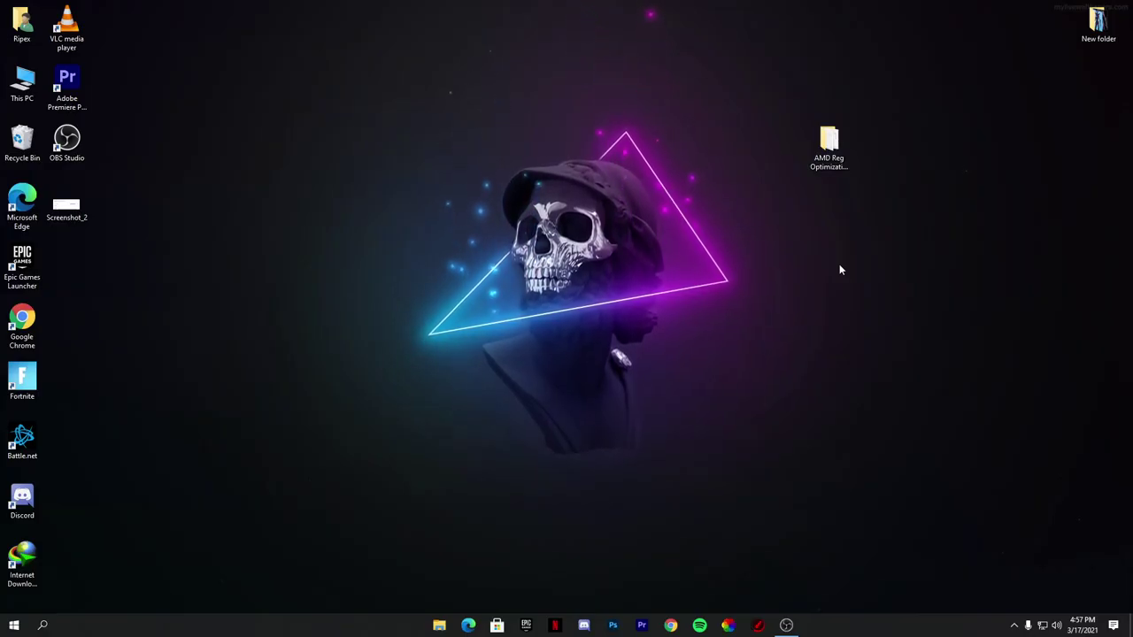
Step: Add the AMD_Graphics_Registry_Keys_RESearch file from the desktop's AMD Reg Optimizations folder to the Windows registry
click(825, 166)
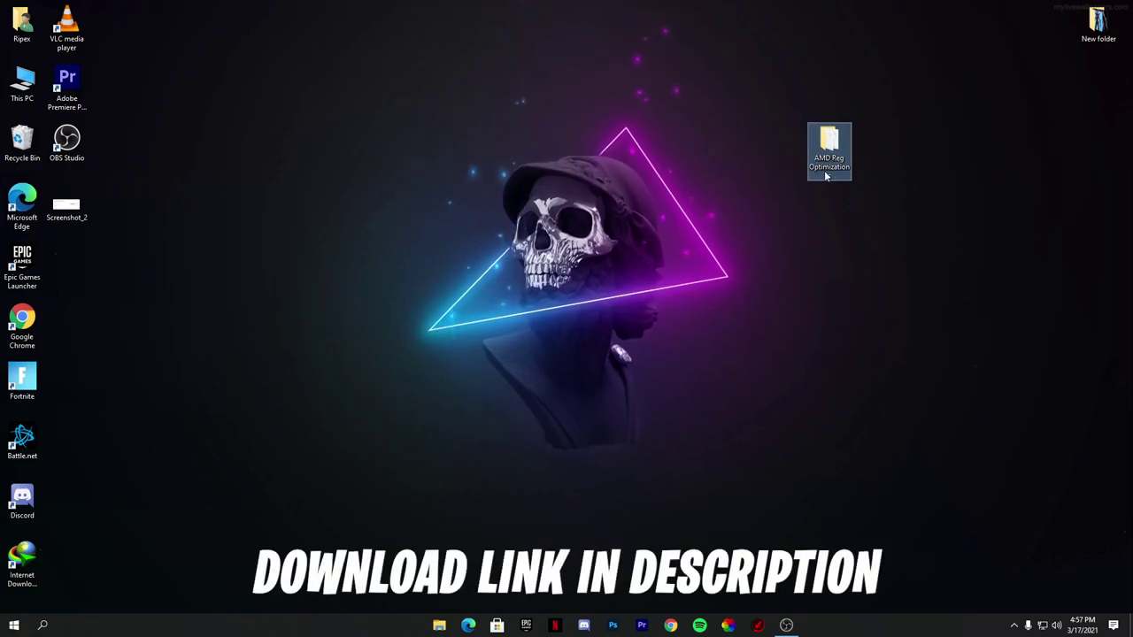
double_click(820, 144)
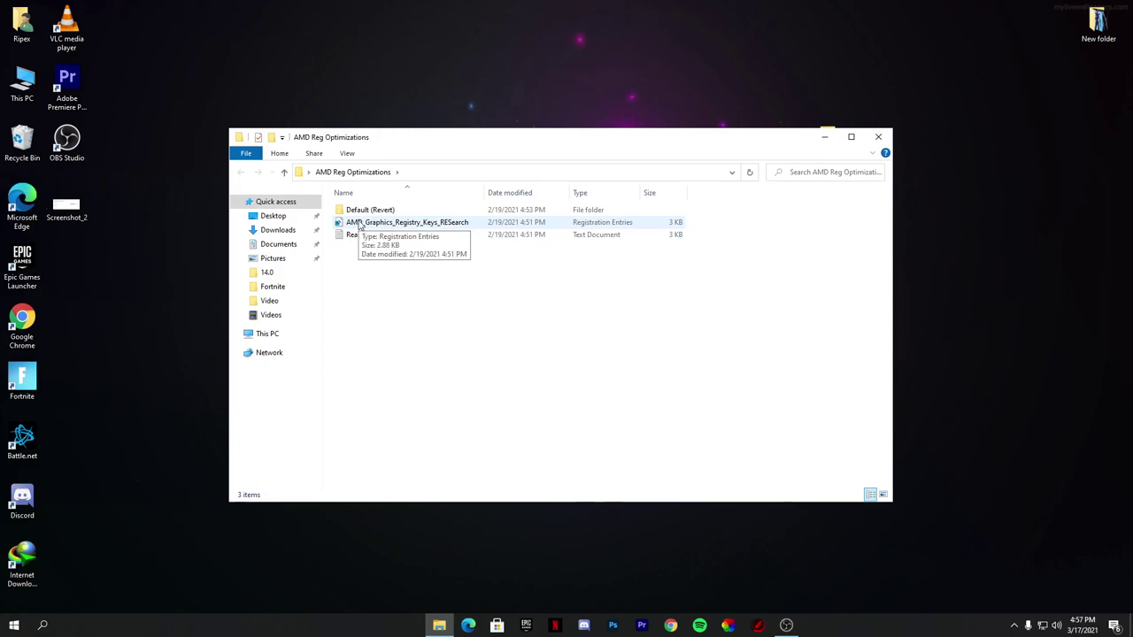
double_click(398, 223)
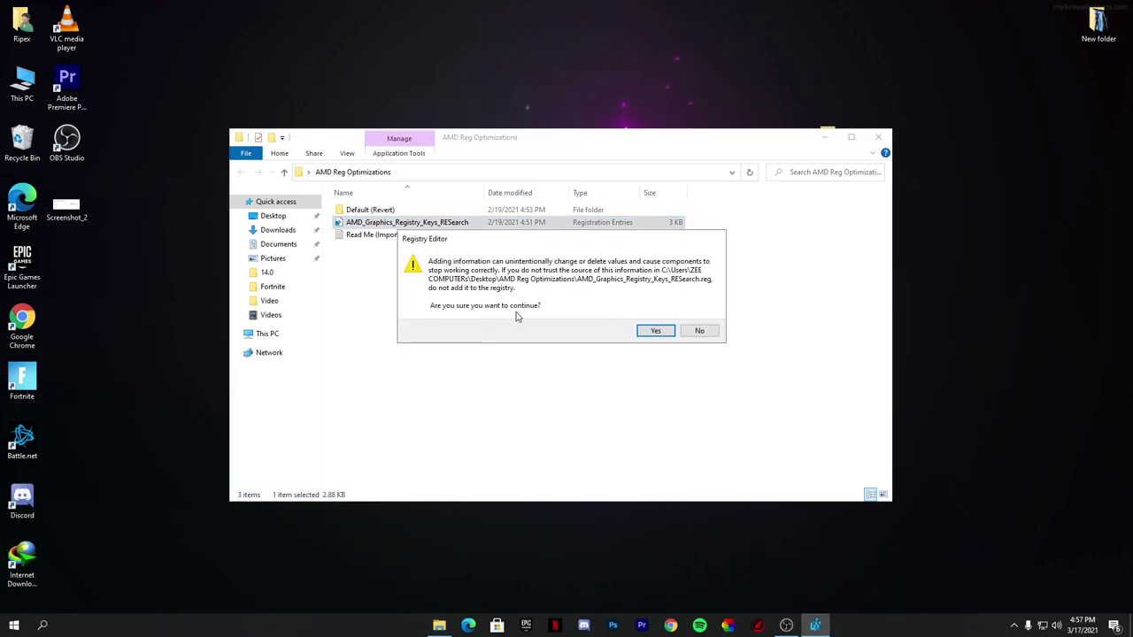
click(655, 332)
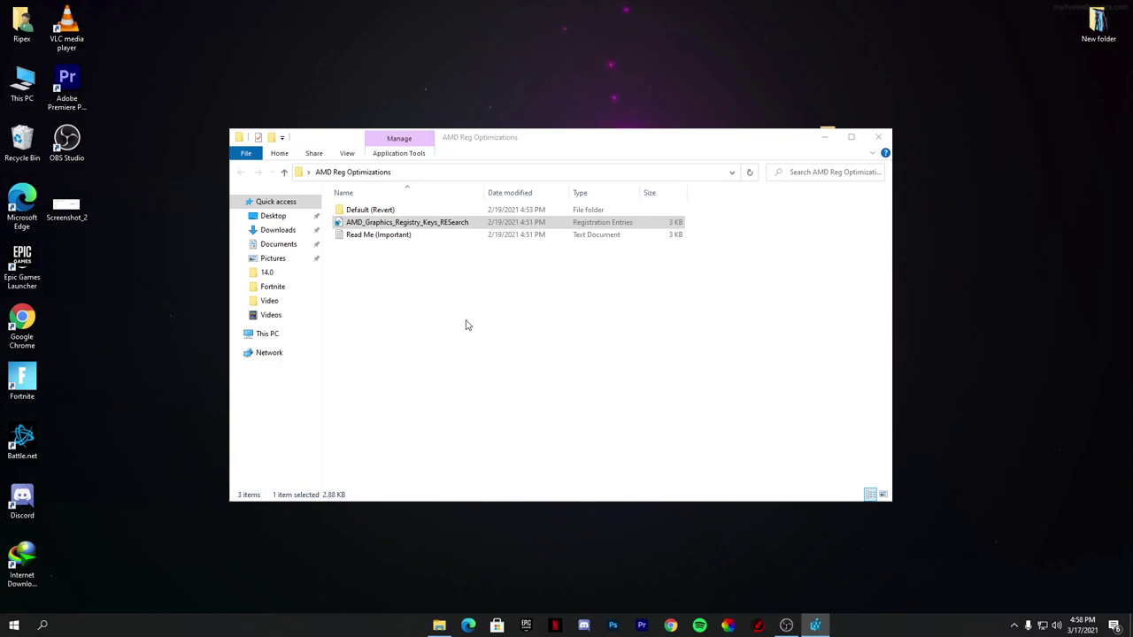
Step: Add the AMD_Graphics_Registry_Keys_RESearch_revert file from the Default (Revert) folder to the registry and return to the parent folder
double_click(356, 212)
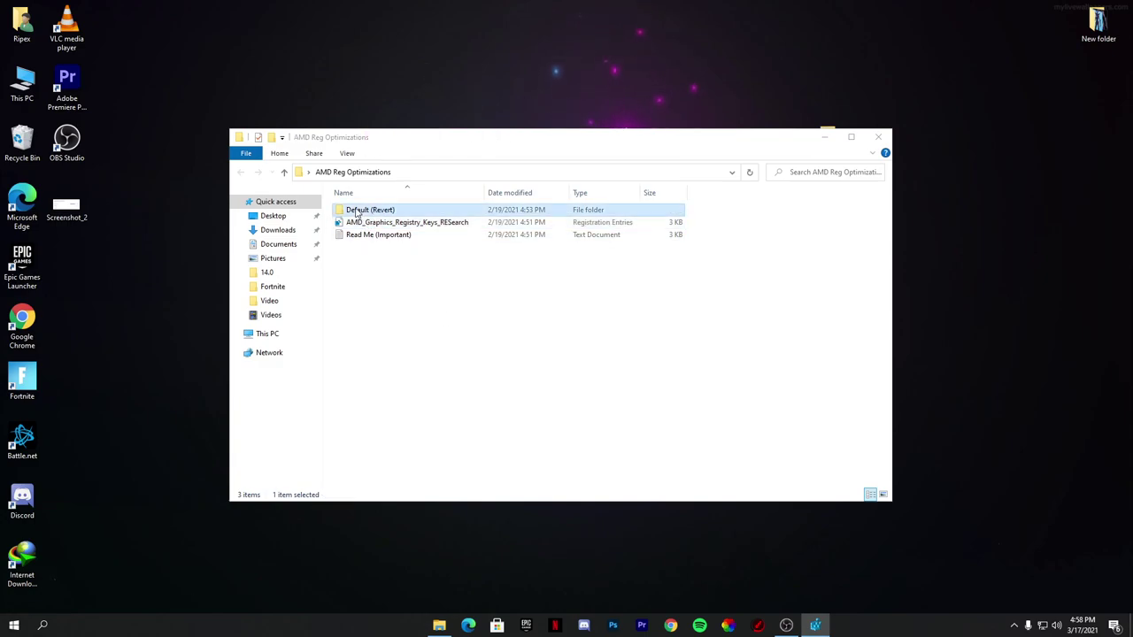
double_click(398, 210)
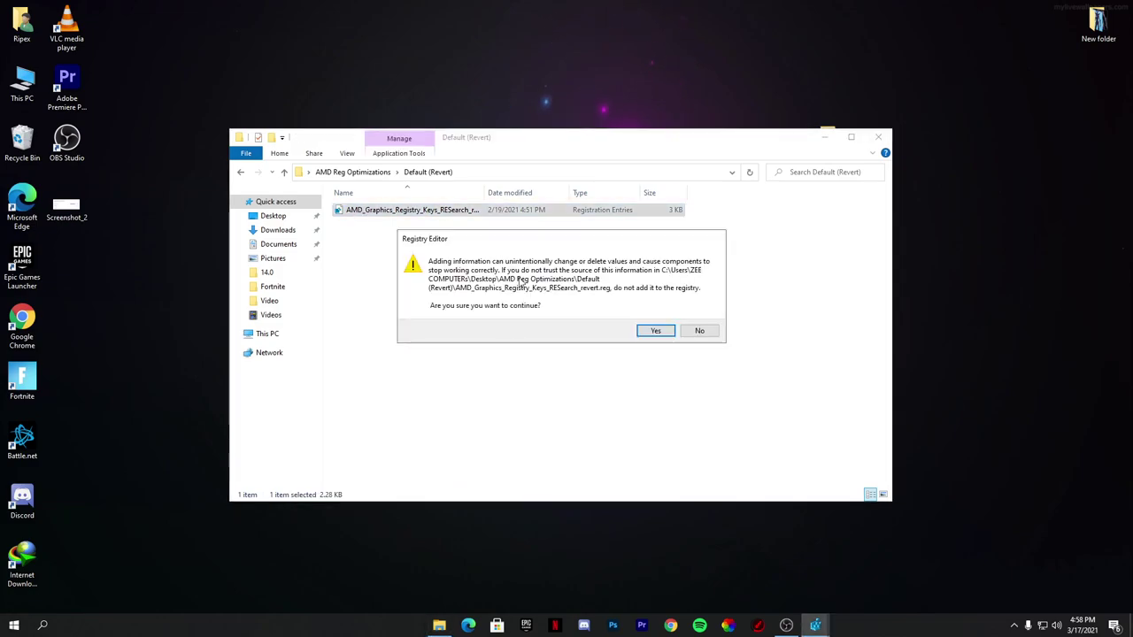
click(652, 329)
click(699, 317)
key(alt+Left)
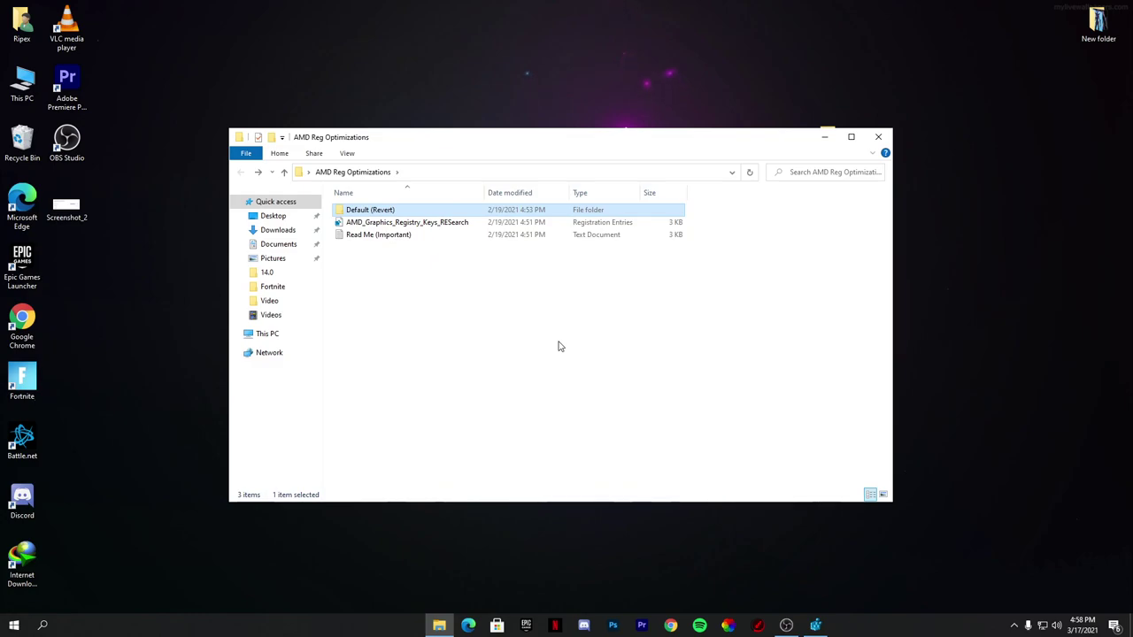
Step: Look through the registry key list in the Read Me (Important) file, then close it, the folder and the remaining Registry Editor message
click(365, 241)
double_click(365, 237)
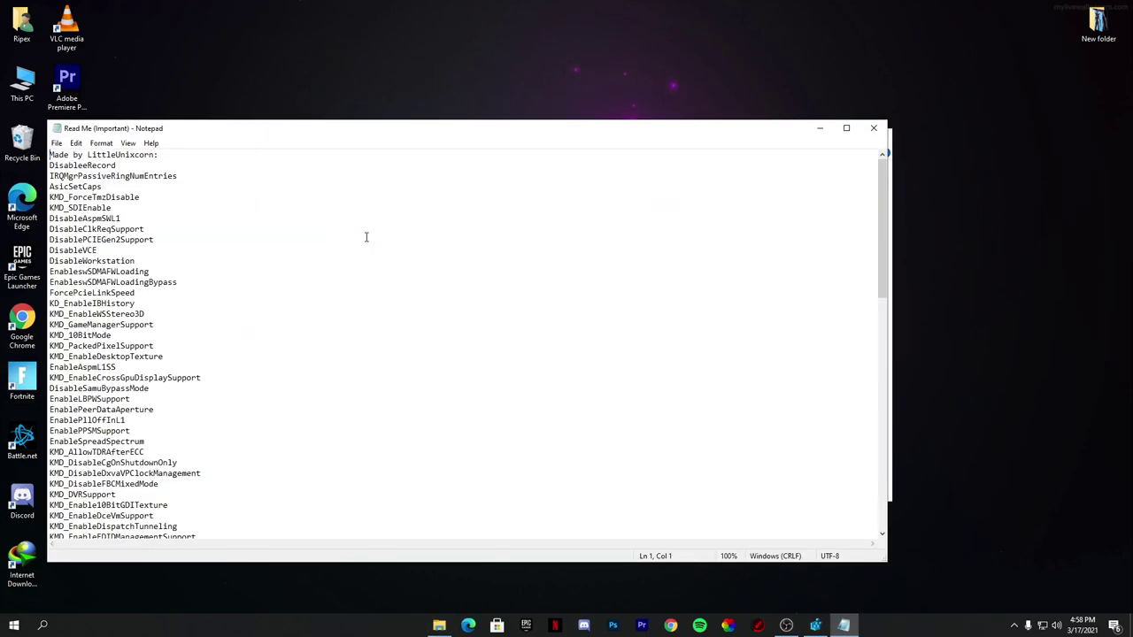
scroll(159, 294, down, 15)
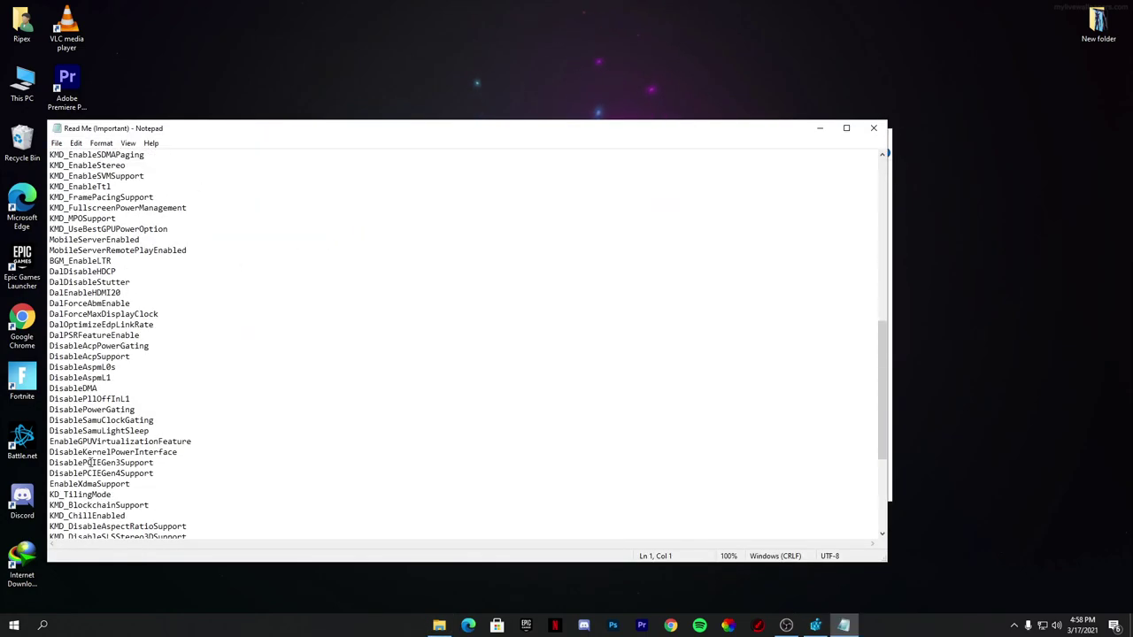
scroll(92, 462, down, 1)
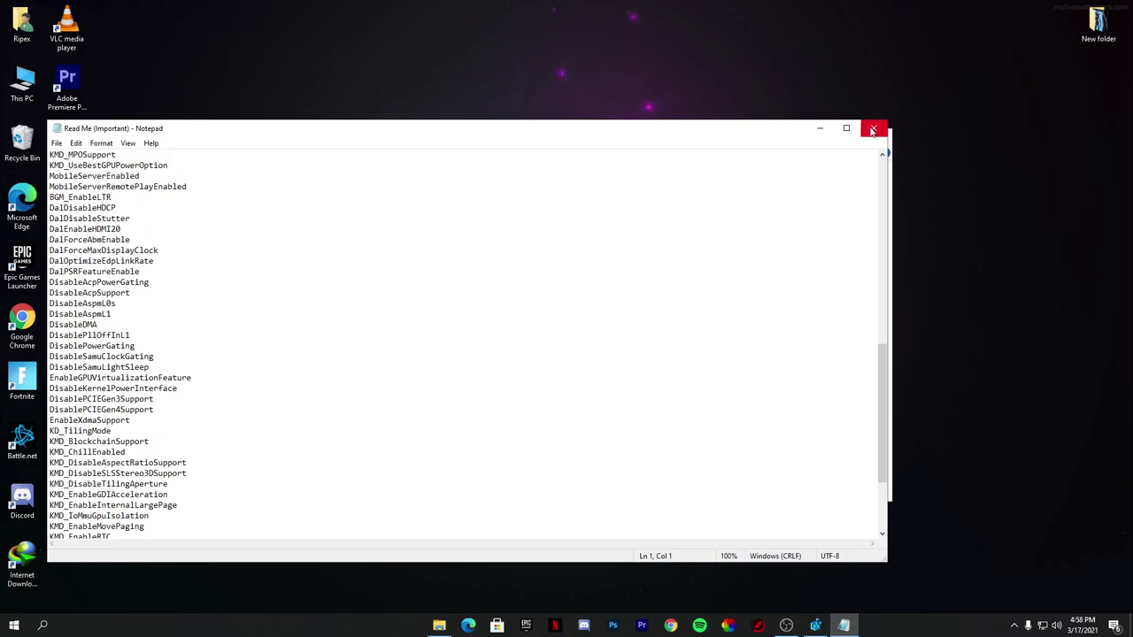
click(874, 128)
click(874, 137)
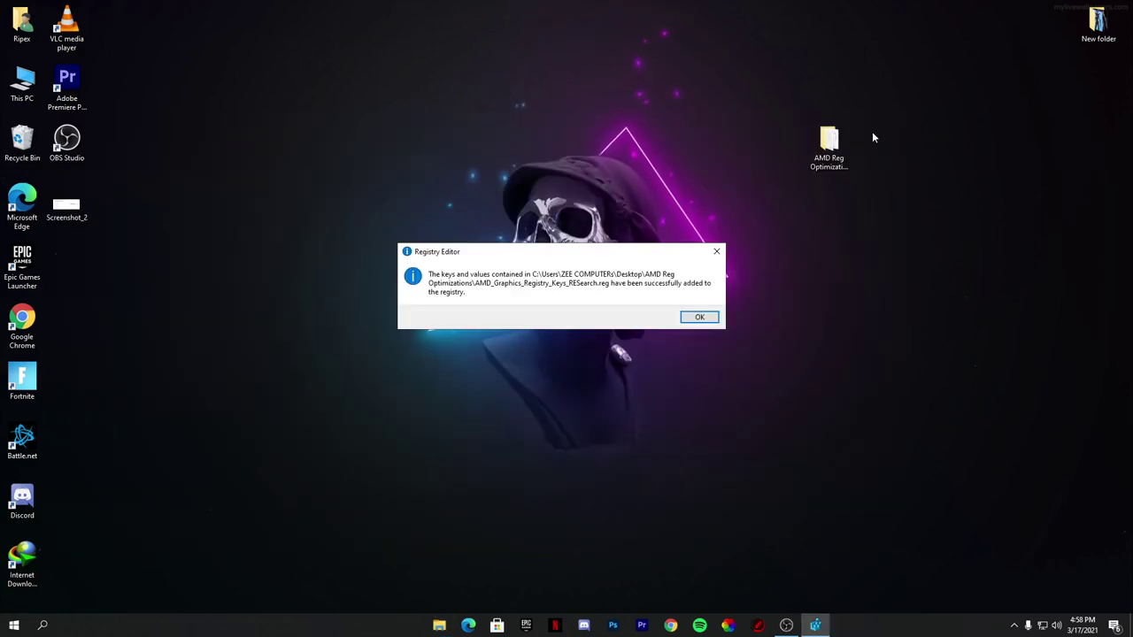
click(699, 317)
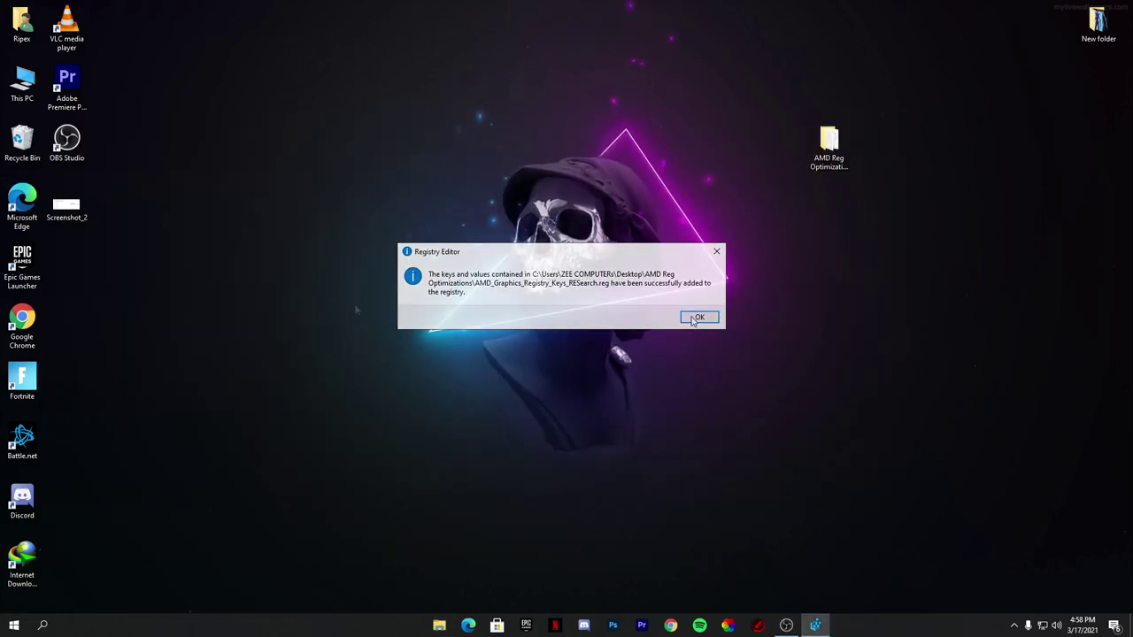
Step: Check in the additional power settings of Power & sleep that the High performance plan is selected, and close the settings
click(42, 625)
text(power)
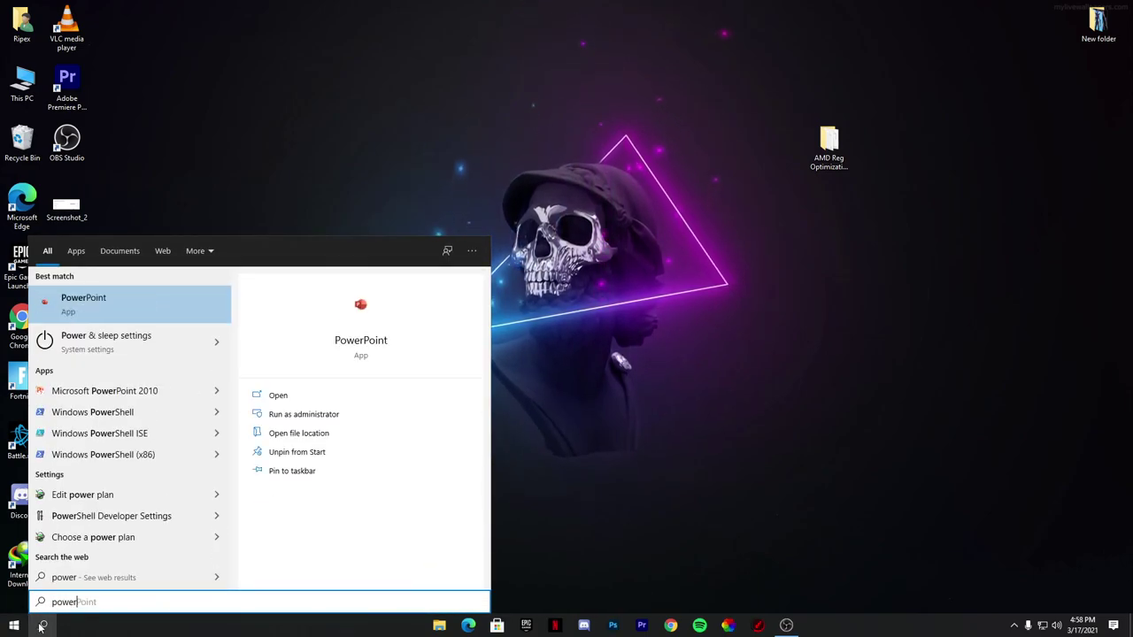
key(BackSpace)
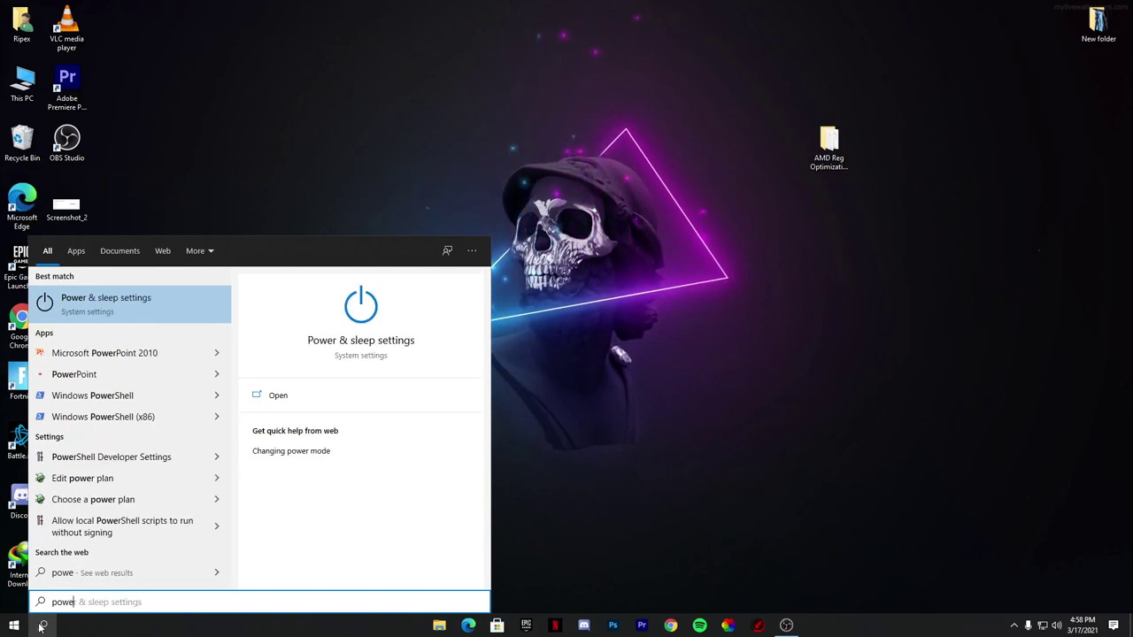
key(Return)
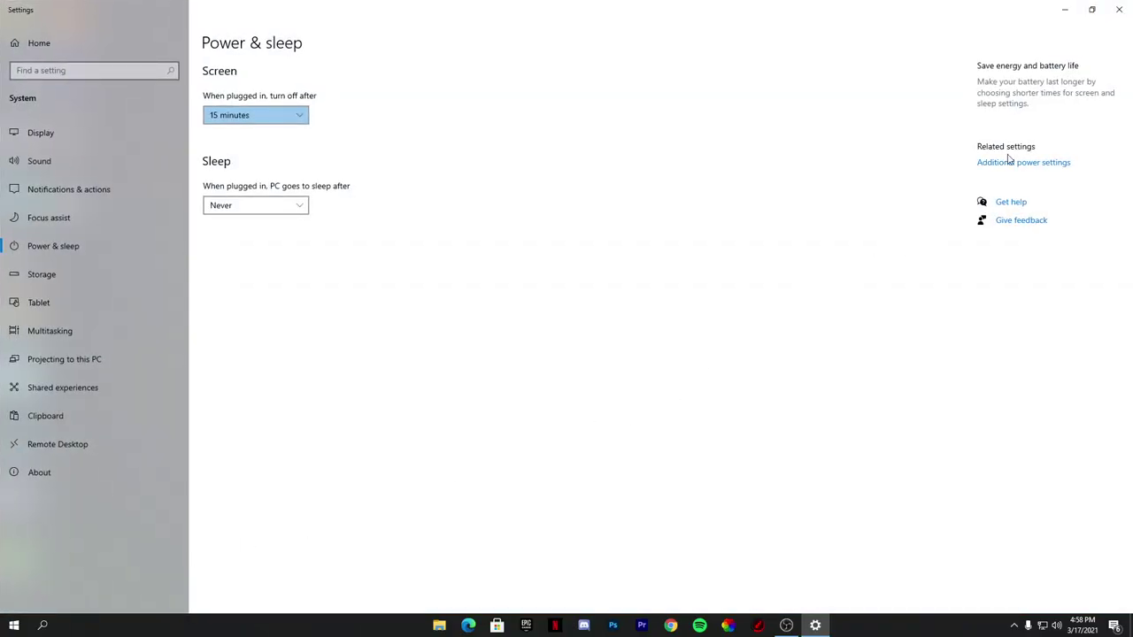
click(1027, 165)
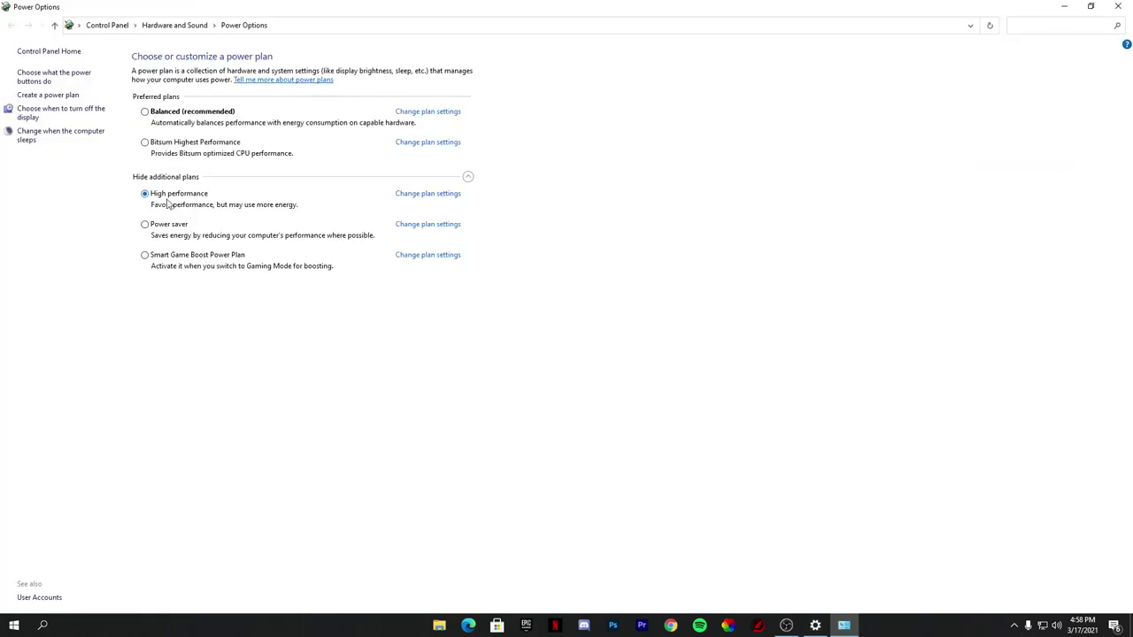
click(1116, 6)
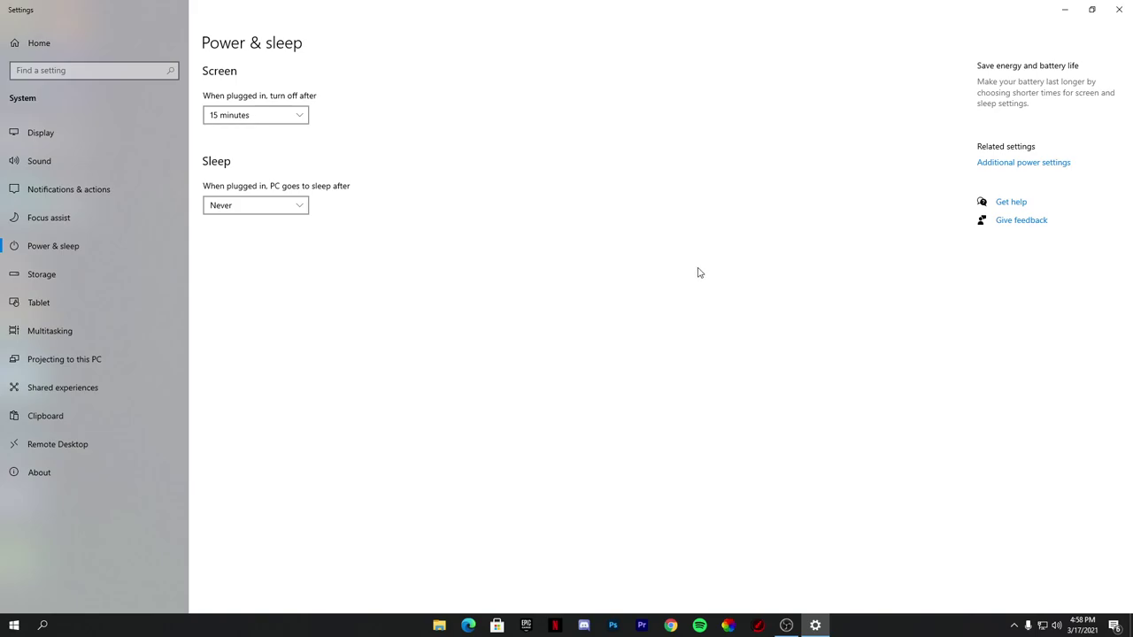
click(1121, 10)
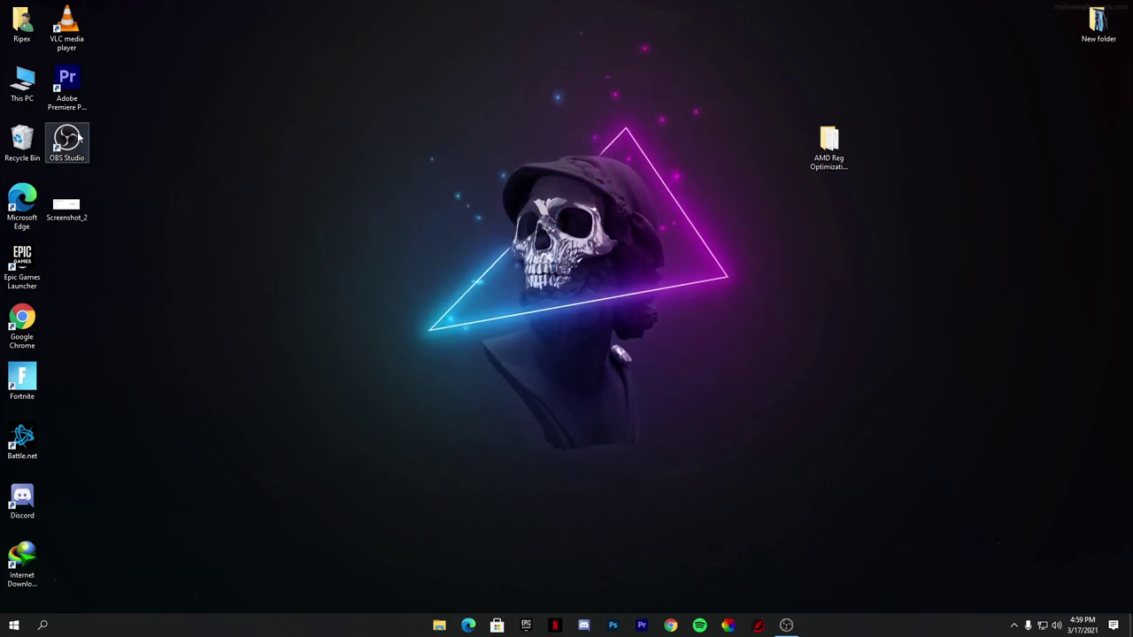
Step: Locate the Fortnite client and launcher applications in C:\Program Files\Epic Games\Fortnite\FortniteGame\Binaries\Win64
double_click(22, 84)
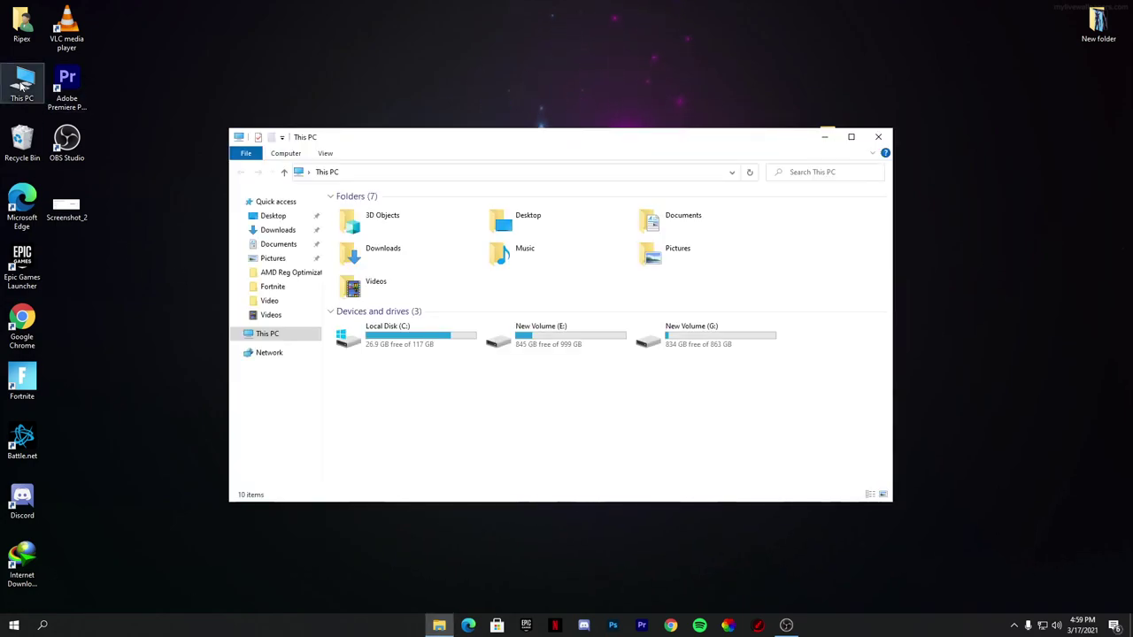
double_click(425, 130)
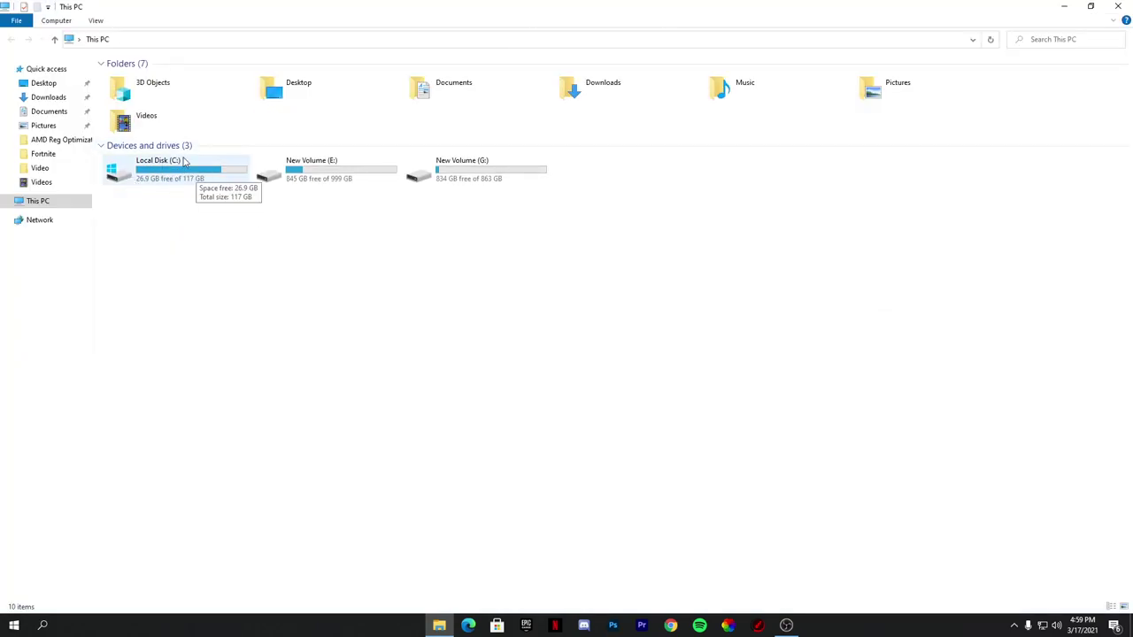
double_click(184, 161)
double_click(153, 102)
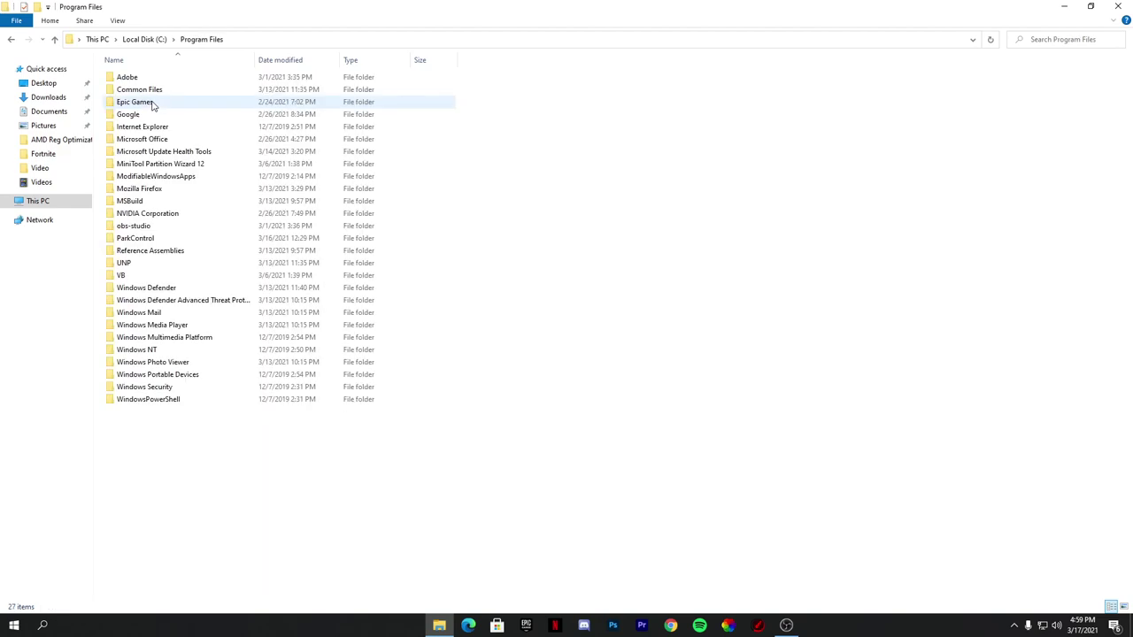
double_click(147, 105)
double_click(152, 79)
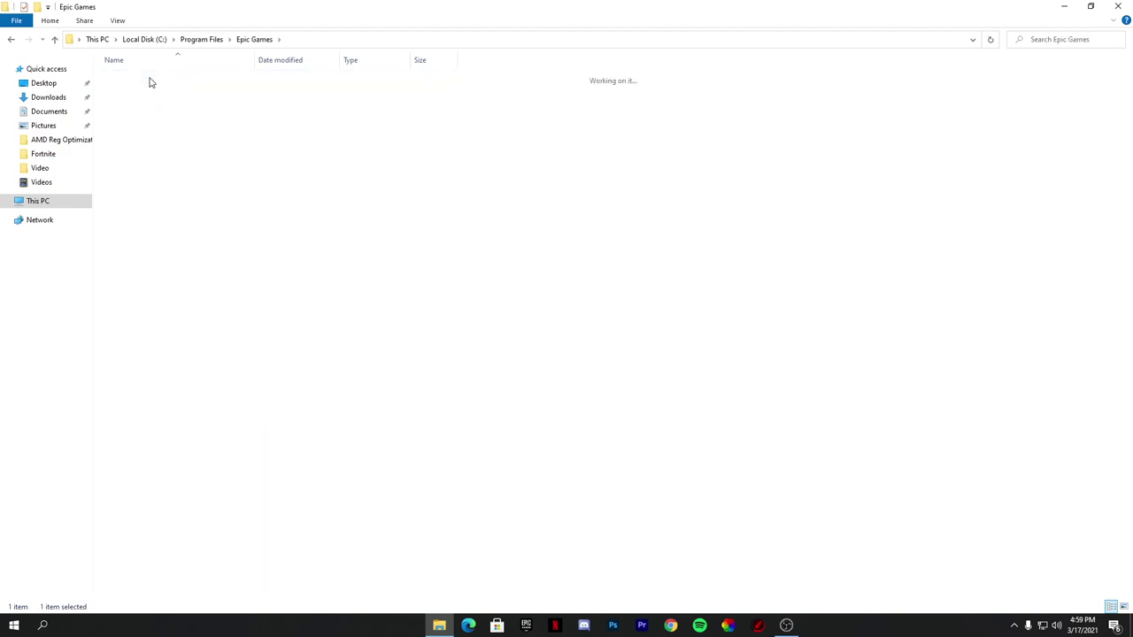
double_click(142, 103)
double_click(142, 79)
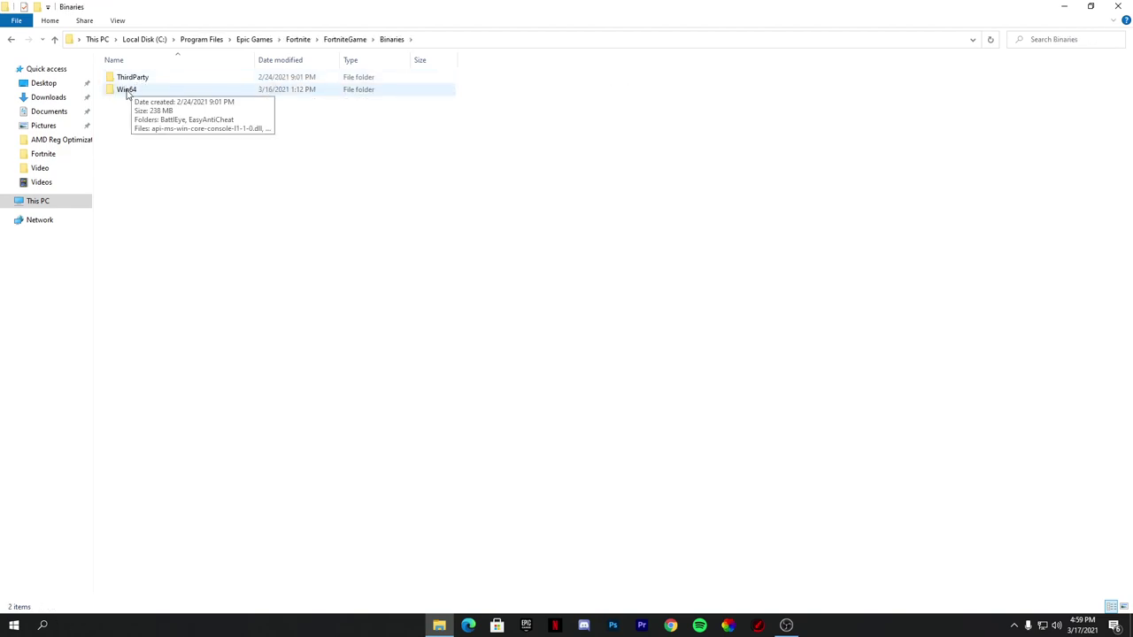
double_click(133, 89)
scroll(193, 259, down, 5)
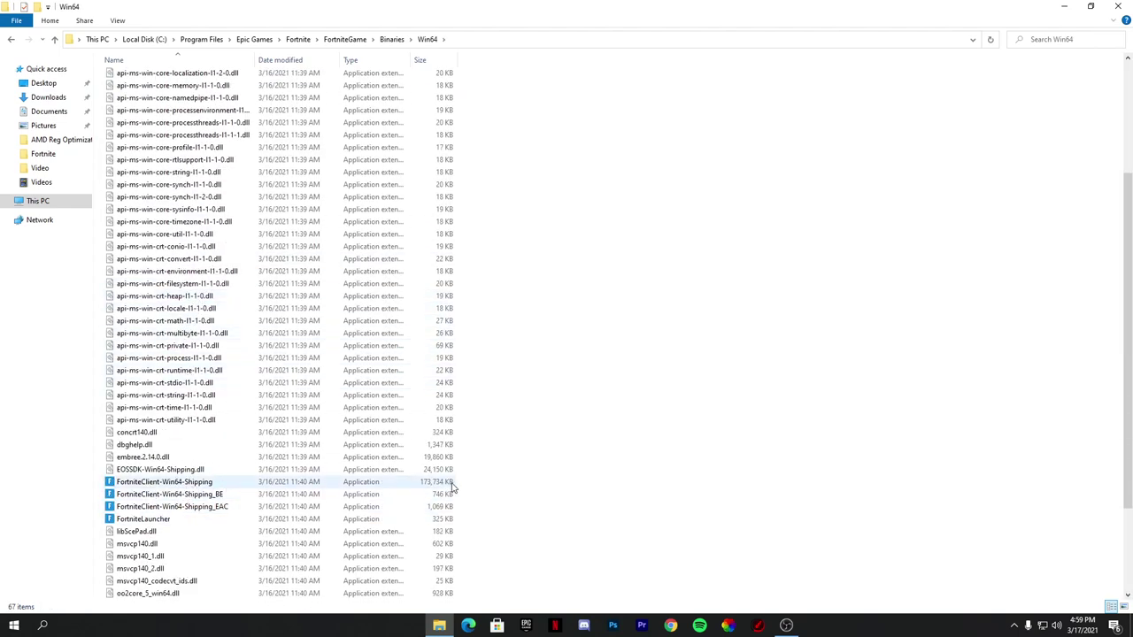
drag(483, 482, 261, 524)
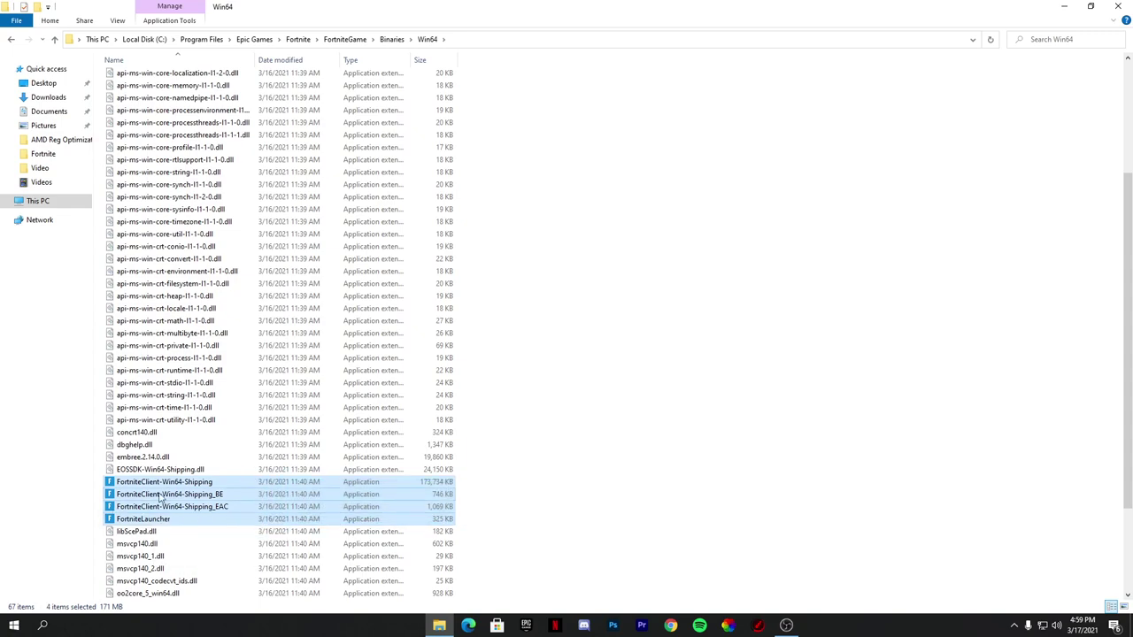
click(601, 493)
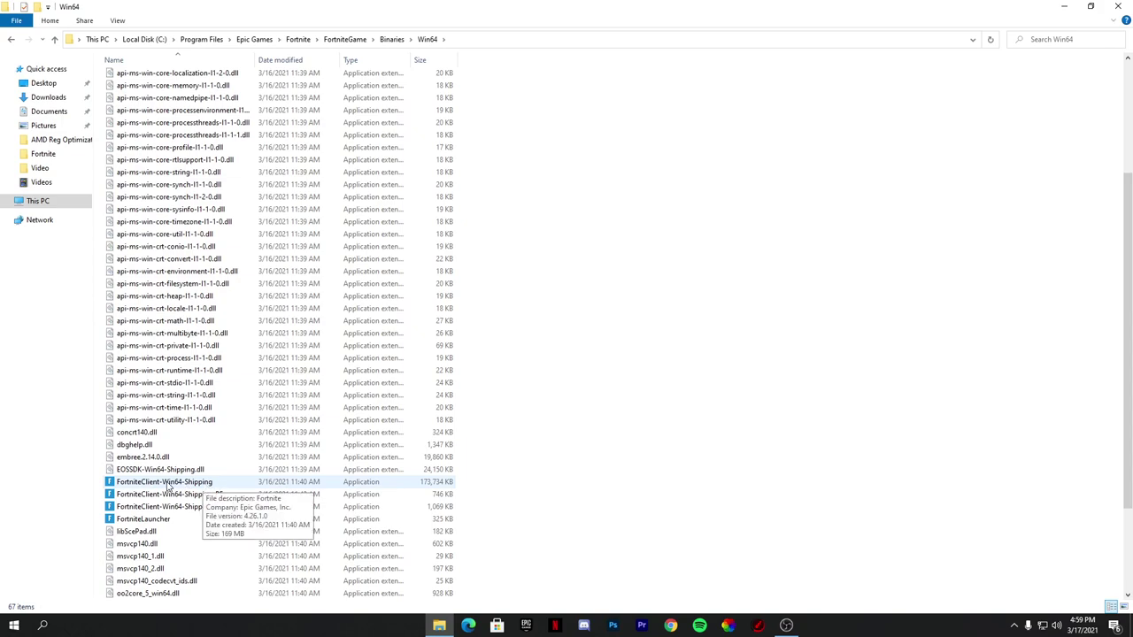
Step: Disable fullscreen optimizations in the compatibility properties of FortniteClient-Win64-Shipping, view its high DPI settings, and close the folder
right_click(167, 485)
click(227, 470)
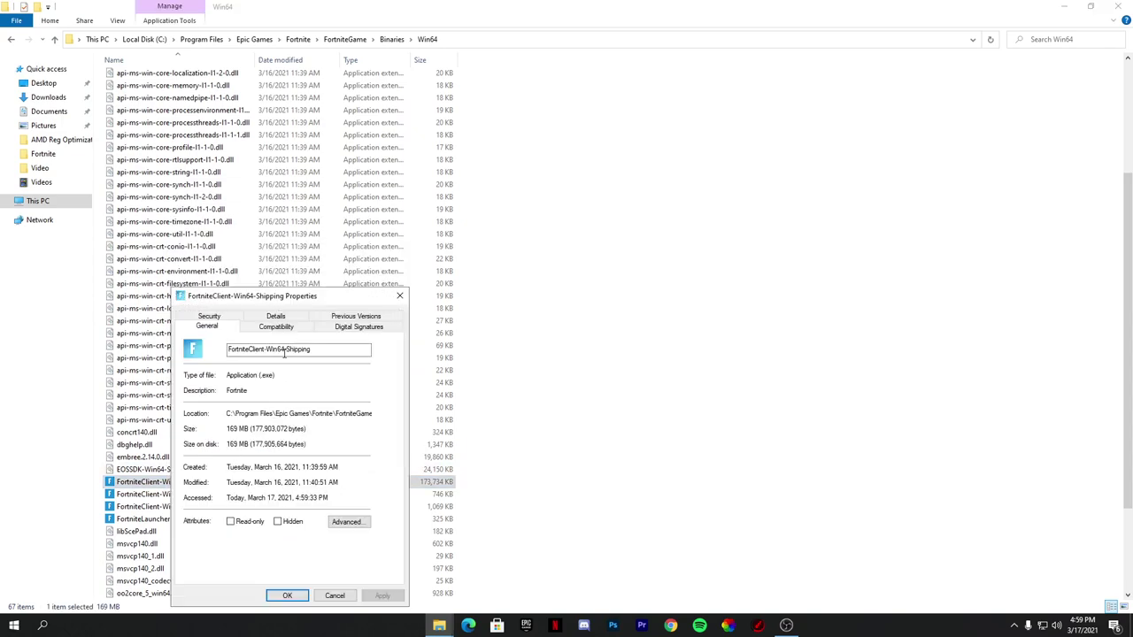
click(284, 328)
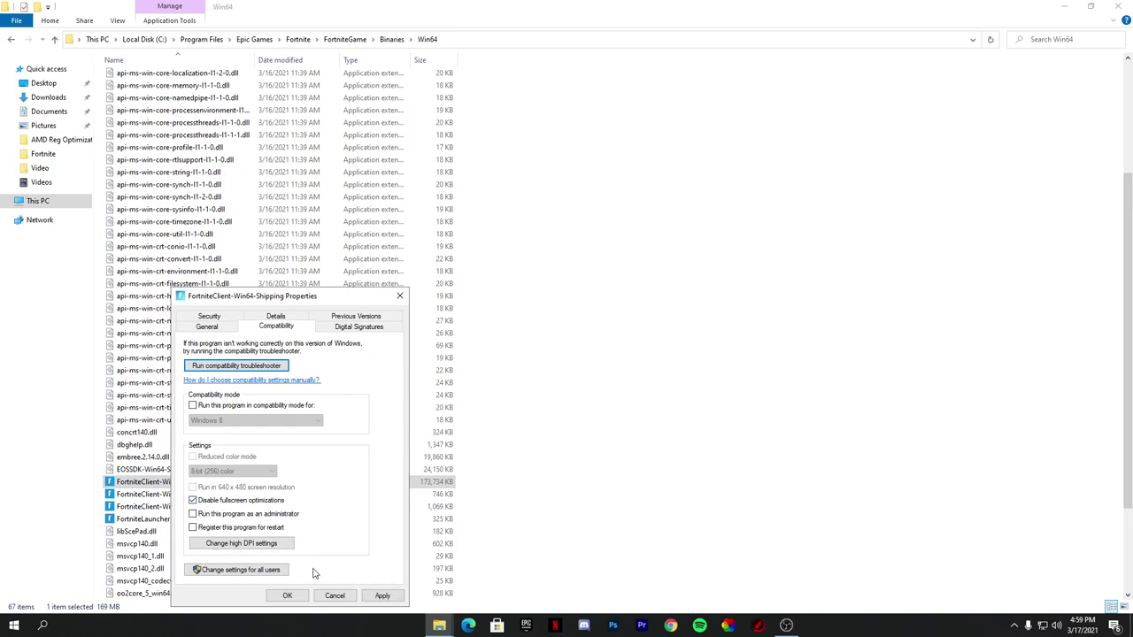
click(382, 595)
click(240, 545)
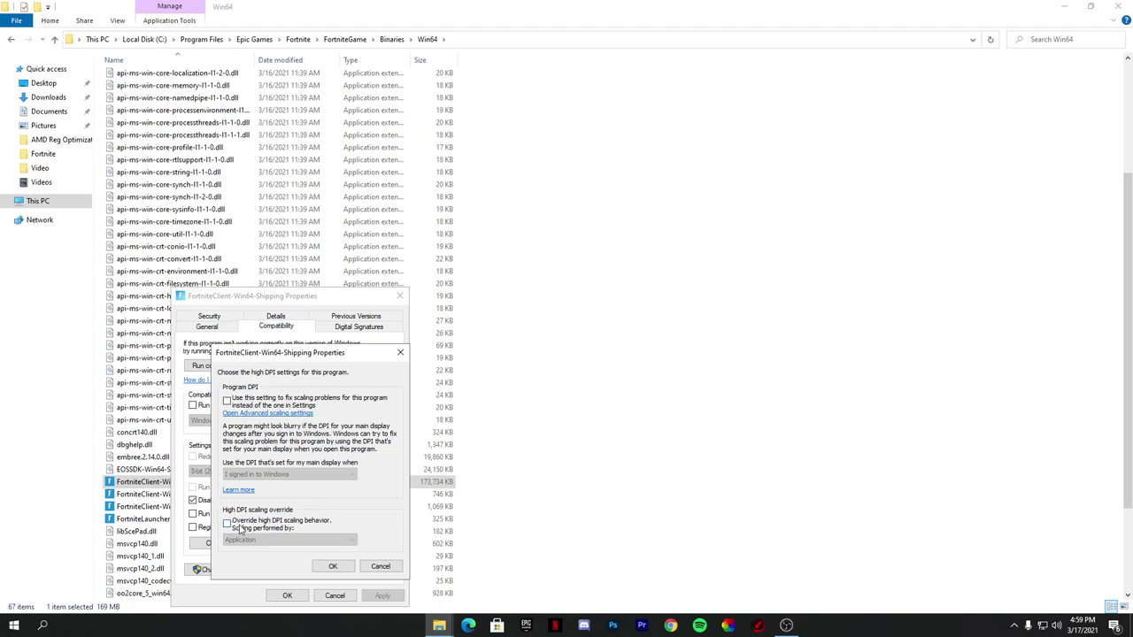
click(331, 567)
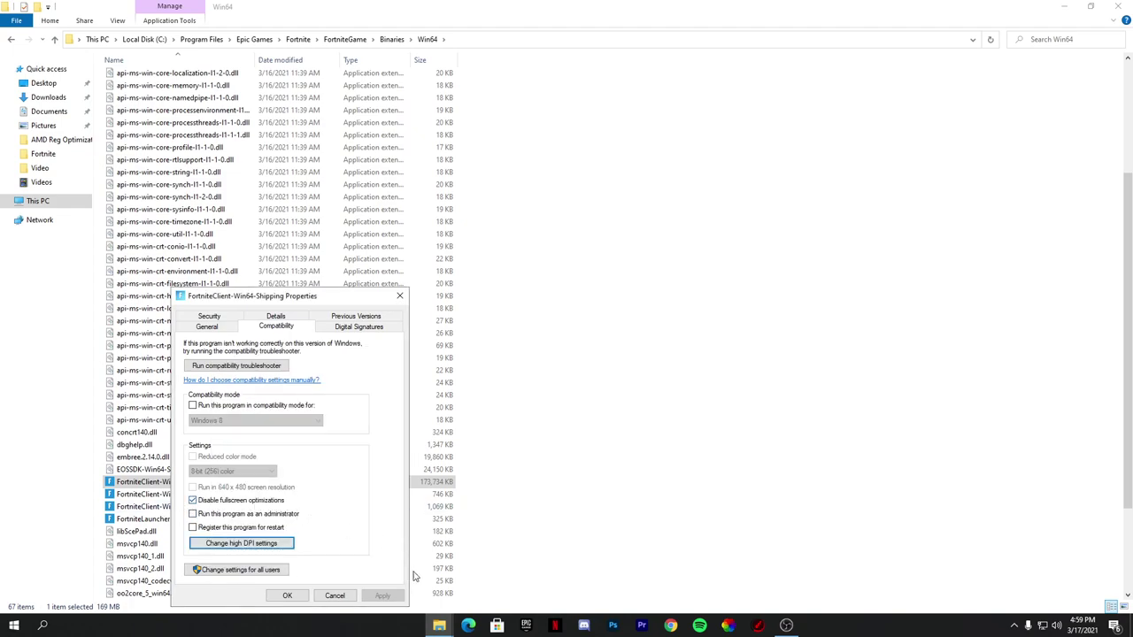
click(292, 596)
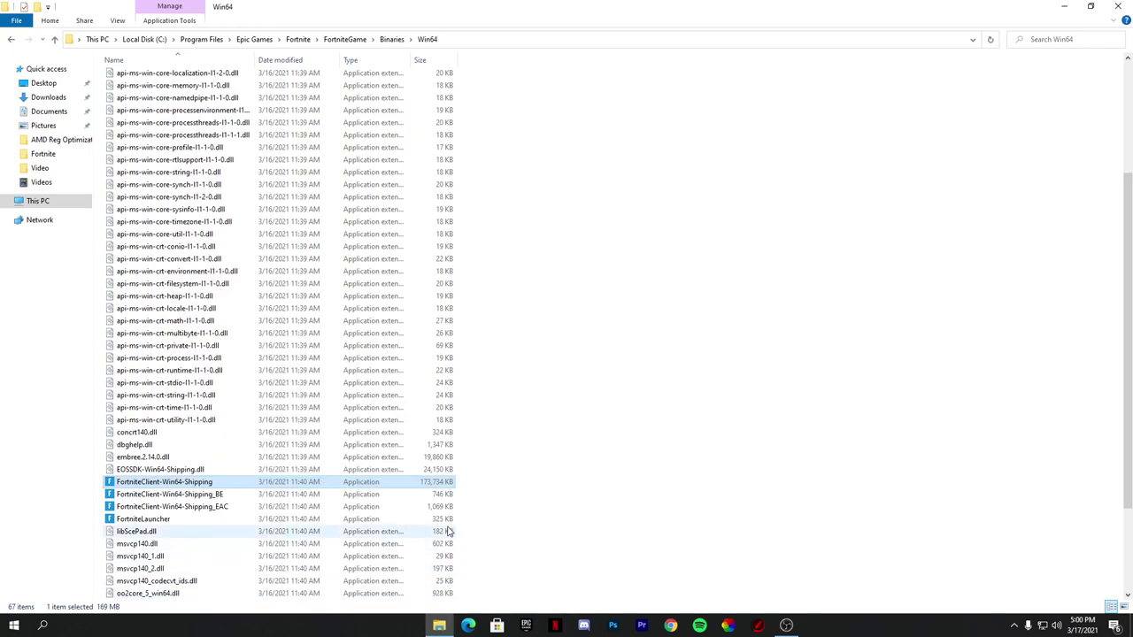
drag(469, 524, 620, 483)
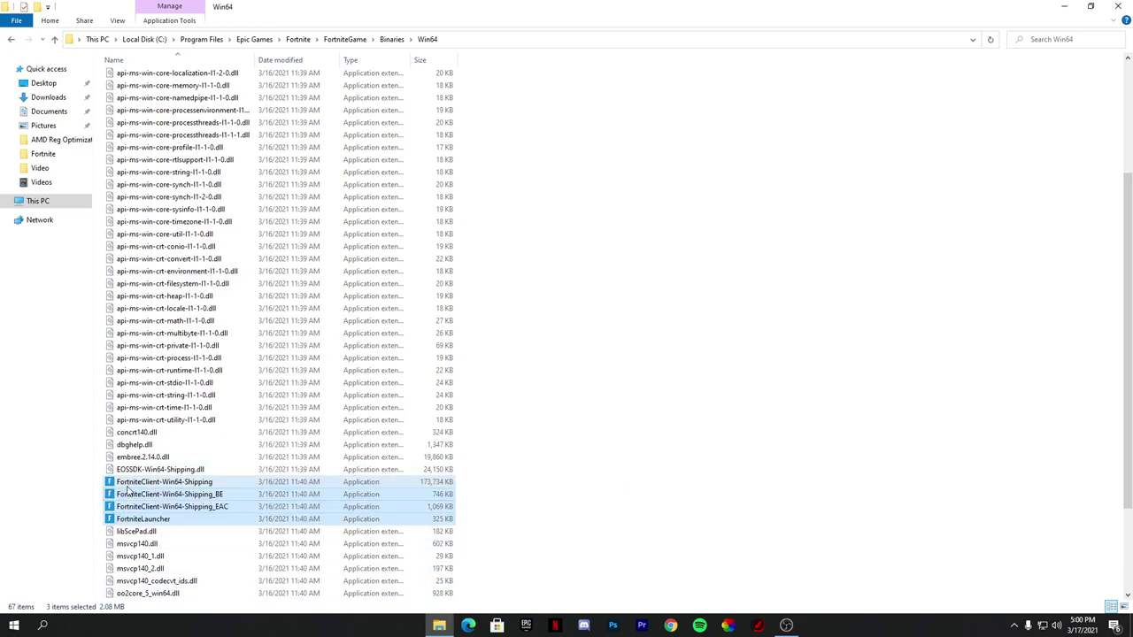
click(1118, 6)
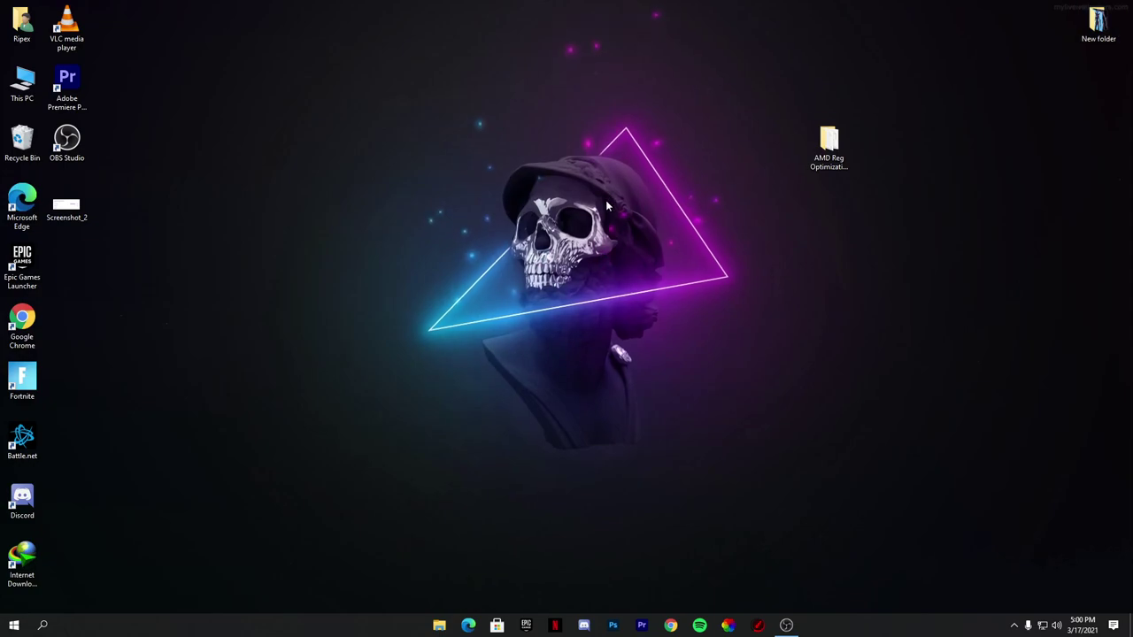